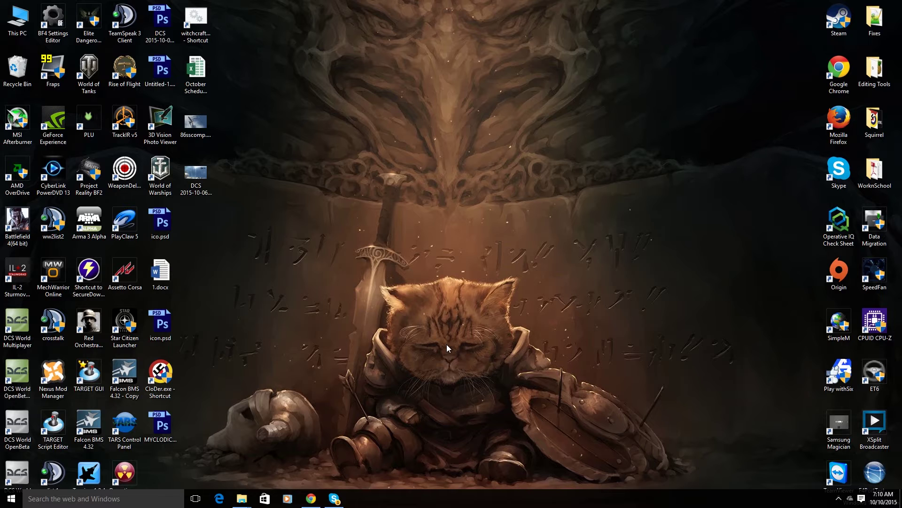
Switch to Chrome, widen the window and open the Team Fusion MOD downloads page from the ATAG forum site
{"action": "left_click", "coordinate": [311, 498]}
{"action": "left_click_drag", "start_coordinate": [341, 325], "coordinate": [492, 332]}
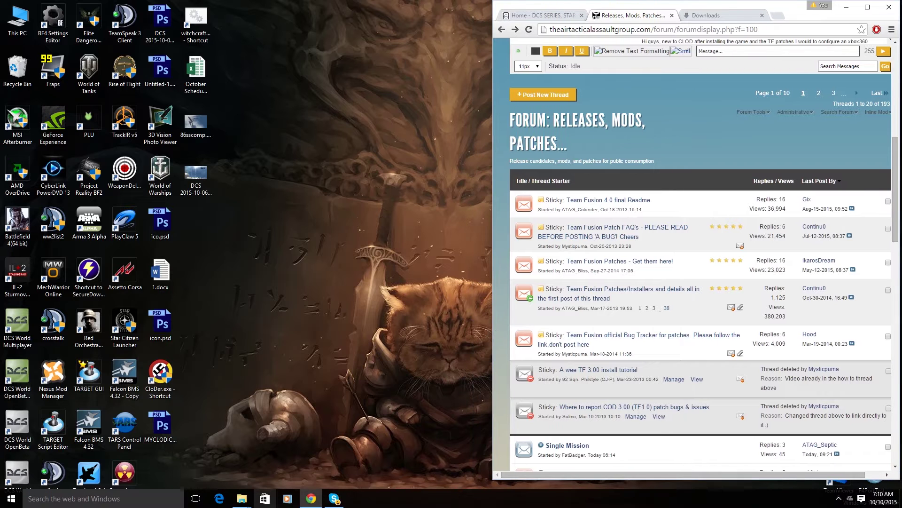
{"action": "scroll", "coordinate": [606, 195], "scroll_direction": "up", "scroll_amount": 4}
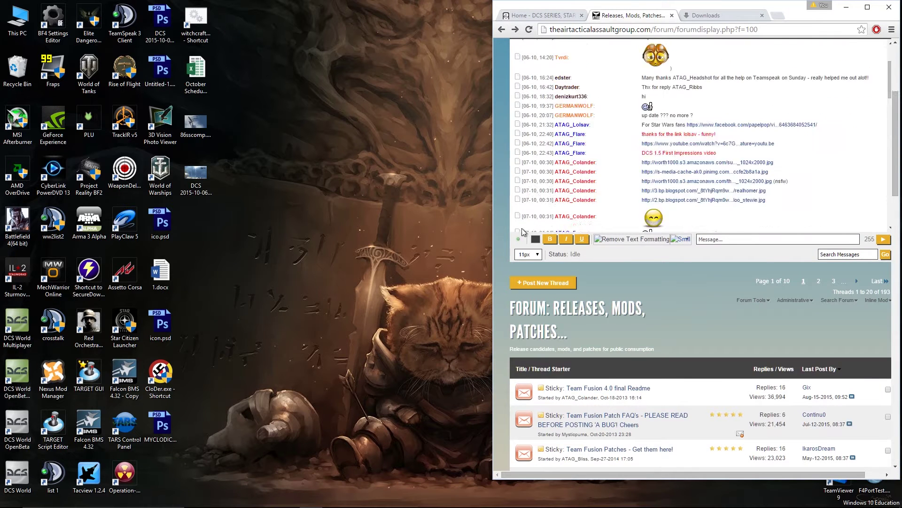
{"action": "scroll", "coordinate": [497, 227], "scroll_direction": "up", "scroll_amount": 4}
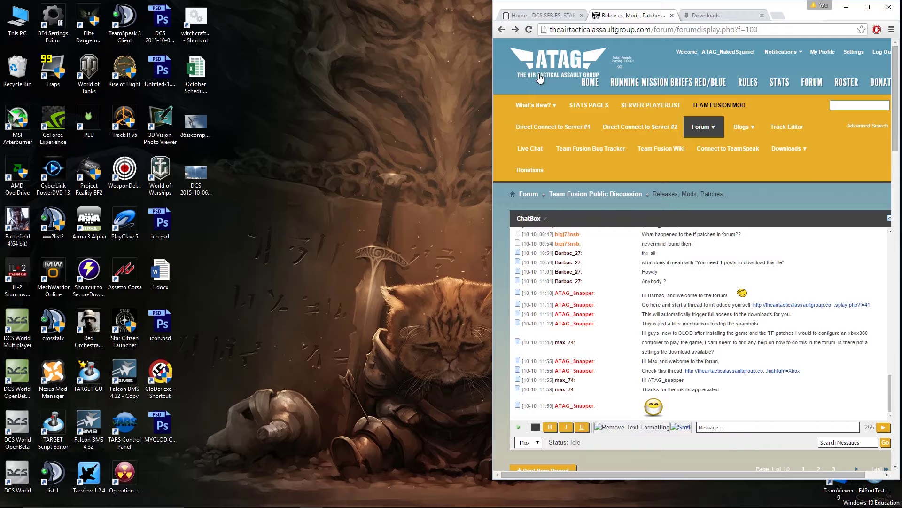
{"action": "left_click_drag", "start_coordinate": [491, 106], "coordinate": [164, 106]}
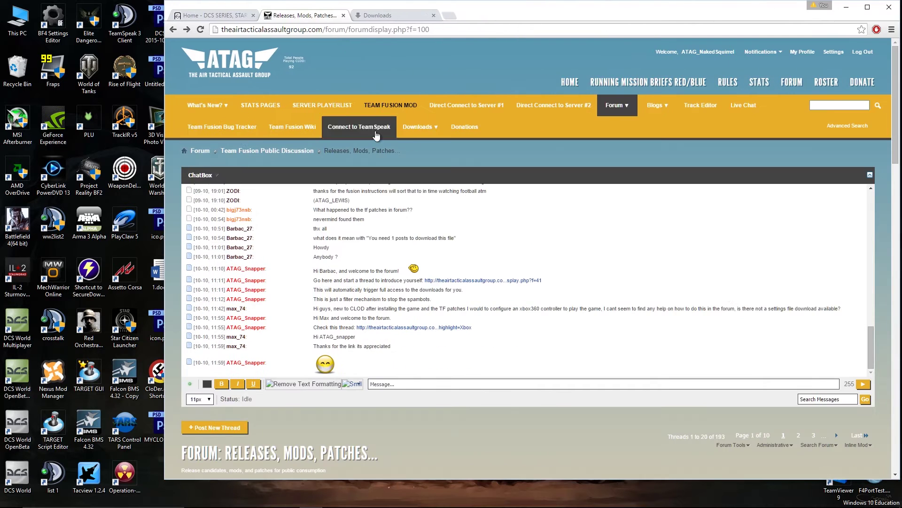
{"action": "left_click", "coordinate": [388, 109]}
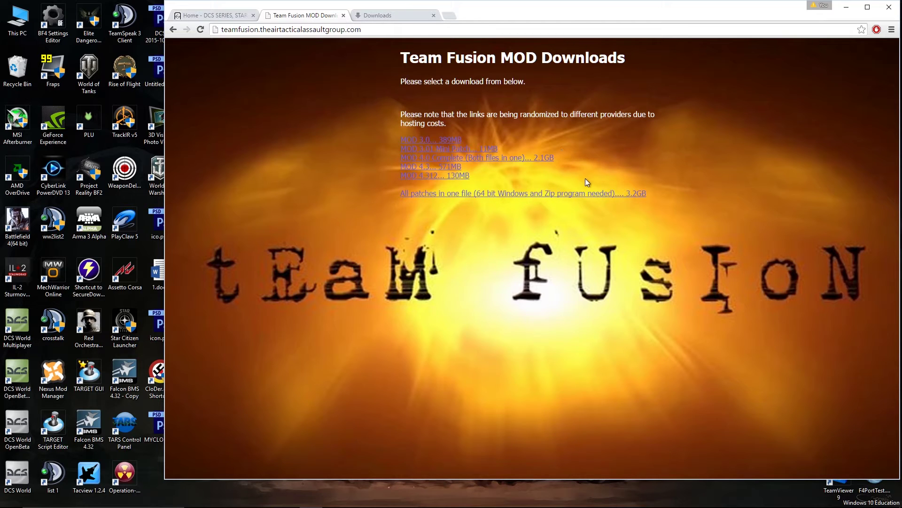
Open the downloaded all.zip from the Downloads folder in WinRAR and dismiss the licence reminder
{"action": "left_click", "coordinate": [377, 16]}
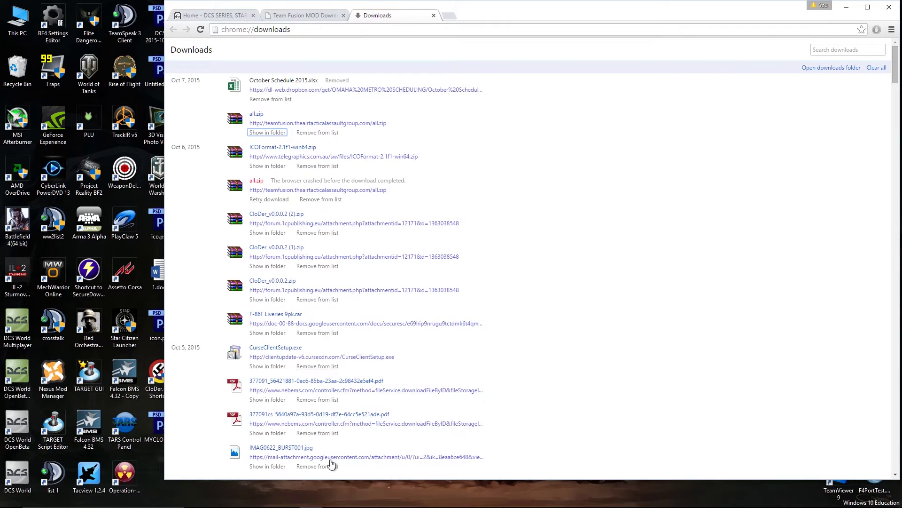
{"action": "mouse_move", "coordinate": [241, 497]}
{"action": "mouse_move", "coordinate": [230, 481]}
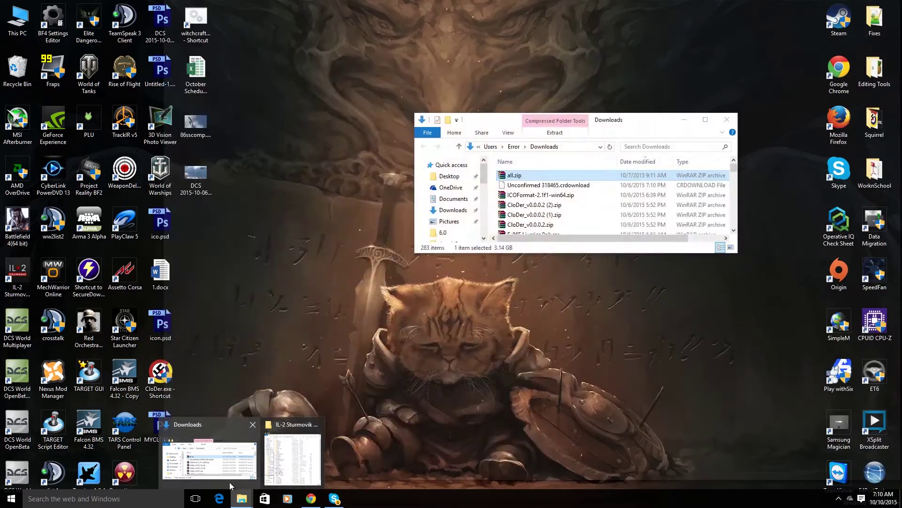
{"action": "left_click", "coordinate": [182, 462]}
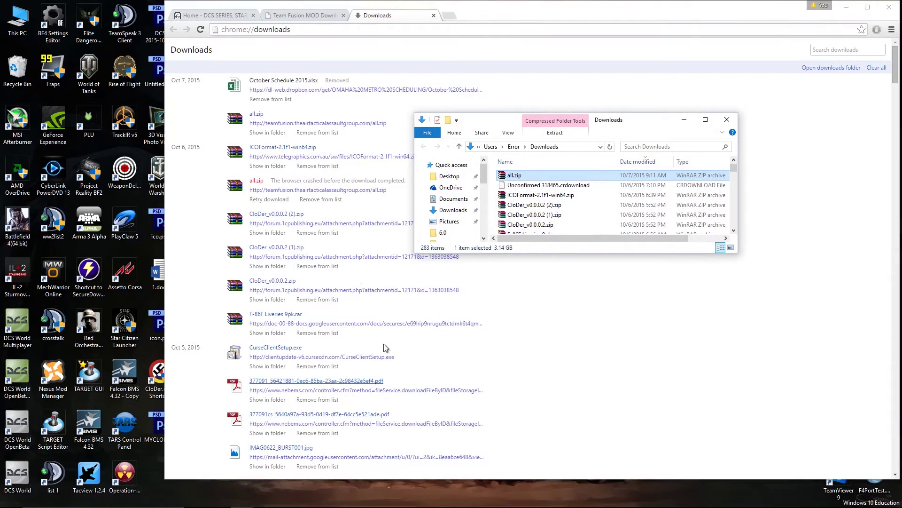
{"action": "double_click", "coordinate": [516, 175]}
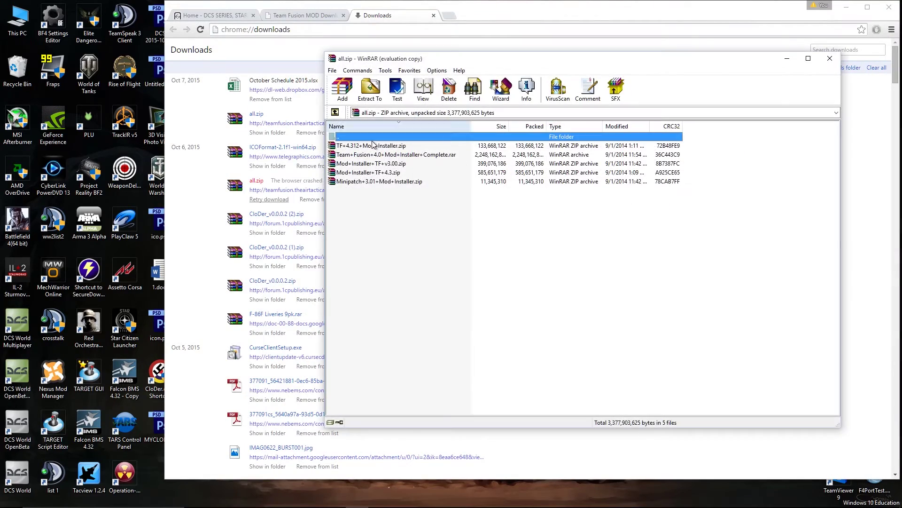
{"action": "left_click_drag", "start_coordinate": [349, 232], "coordinate": [347, 144]}
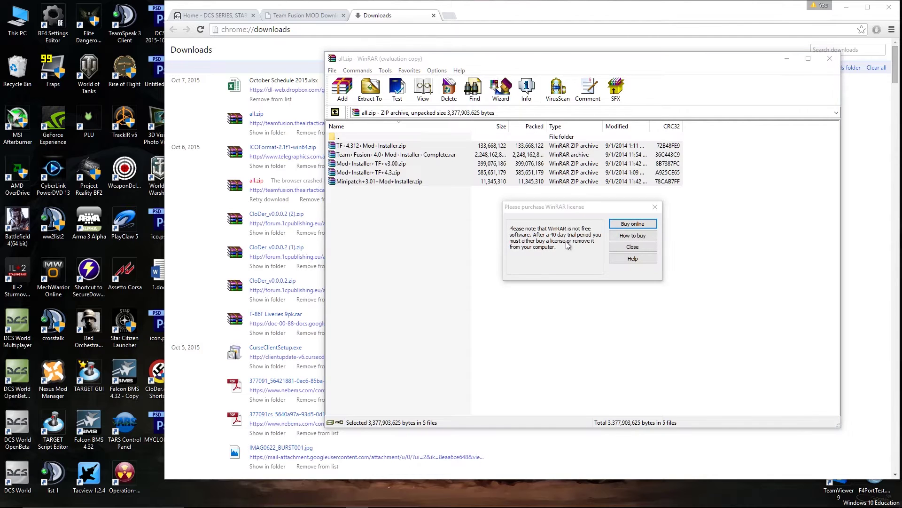
{"action": "left_click", "coordinate": [633, 247]}
Move and shrink the all.zip archive window, and minimize the Downloads folder window
{"action": "left_click_drag", "start_coordinate": [538, 55], "coordinate": [233, 48]}
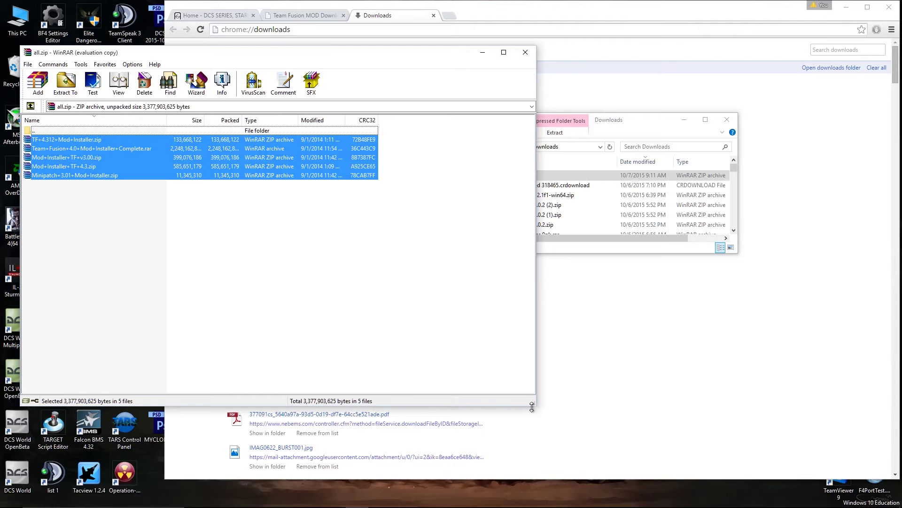
{"action": "left_click_drag", "start_coordinate": [533, 404], "coordinate": [346, 228]}
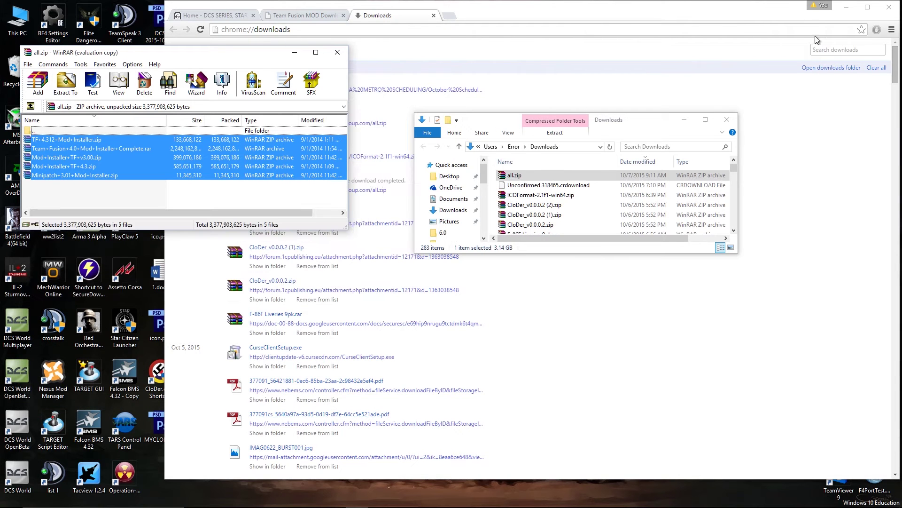
{"action": "left_click", "coordinate": [686, 121]}
{"action": "left_click", "coordinate": [687, 121]}
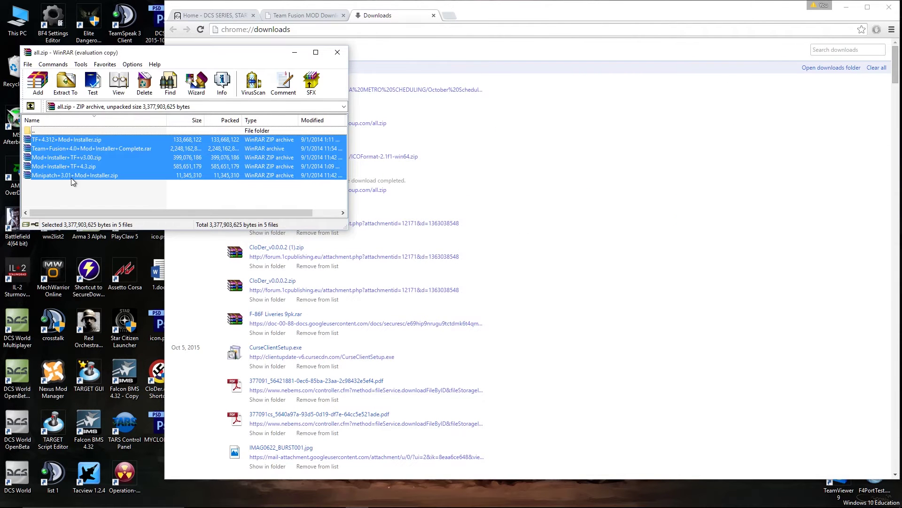
{"action": "left_click", "coordinate": [93, 186]}
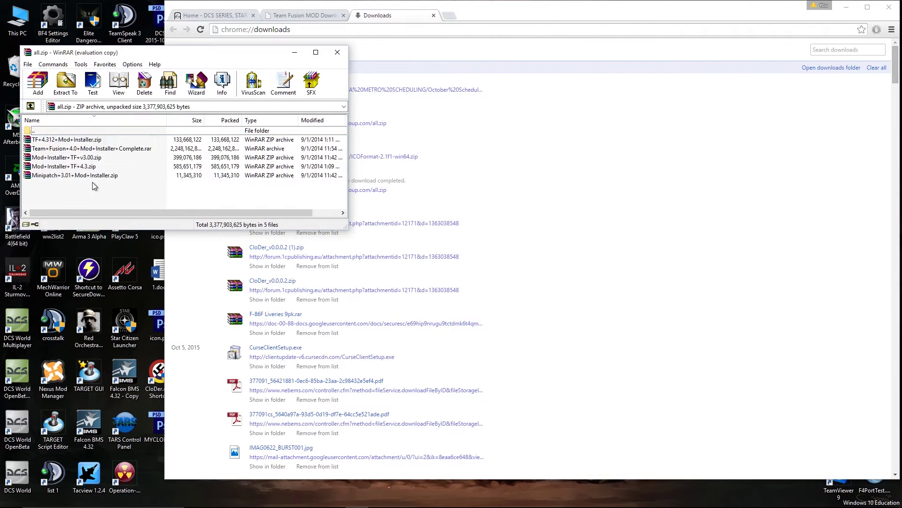
Open the nested Mod+Installer+TF+v3.00.zip archive and dismiss the licence reminder
{"action": "left_click", "coordinate": [75, 160]}
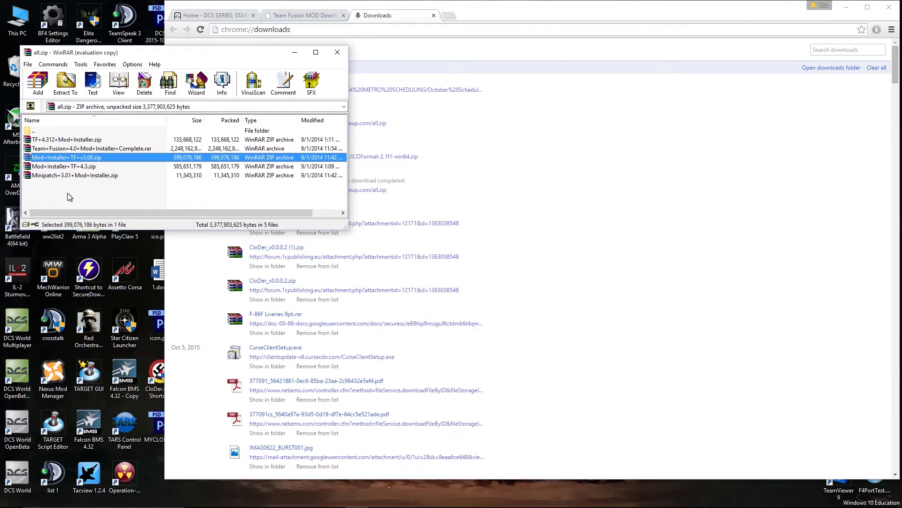
{"action": "left_click", "coordinate": [53, 140]}
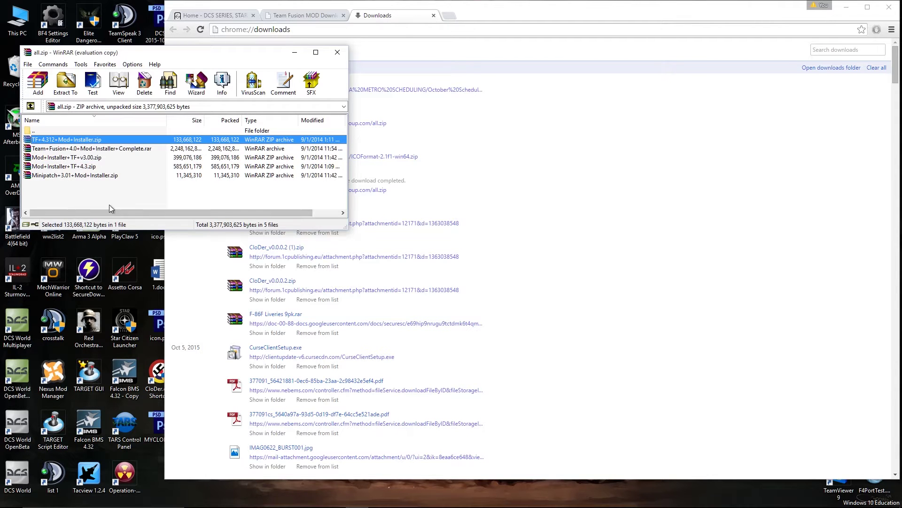
{"action": "left_click", "coordinate": [73, 160]}
{"action": "double_click", "coordinate": [70, 160]}
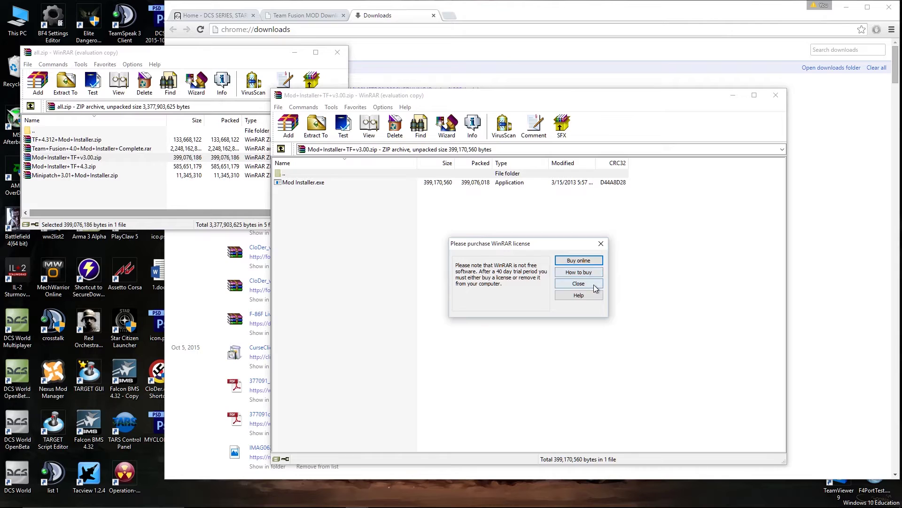
{"action": "left_click", "coordinate": [594, 285]}
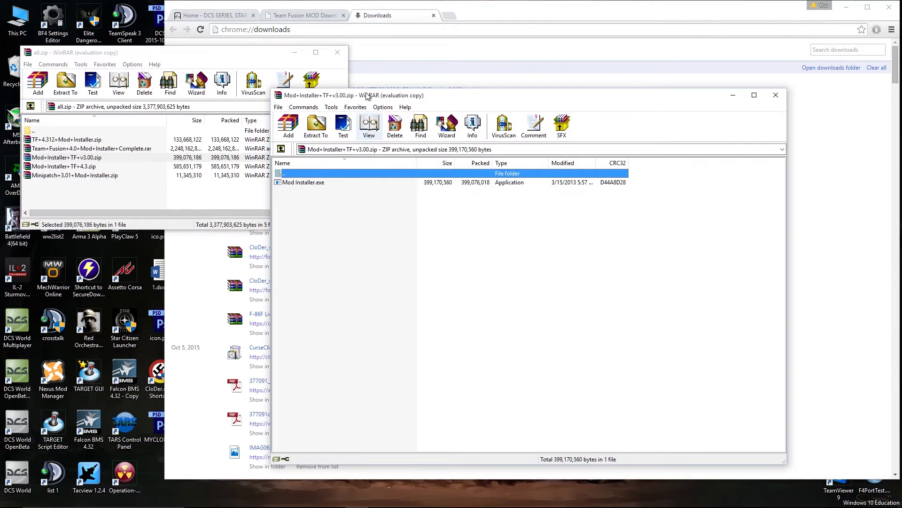
Shrink the Mod+Installer+TF+v3.00.zip window and place it just below the file list of the all.zip window
{"action": "left_click_drag", "start_coordinate": [376, 101], "coordinate": [244, 117]}
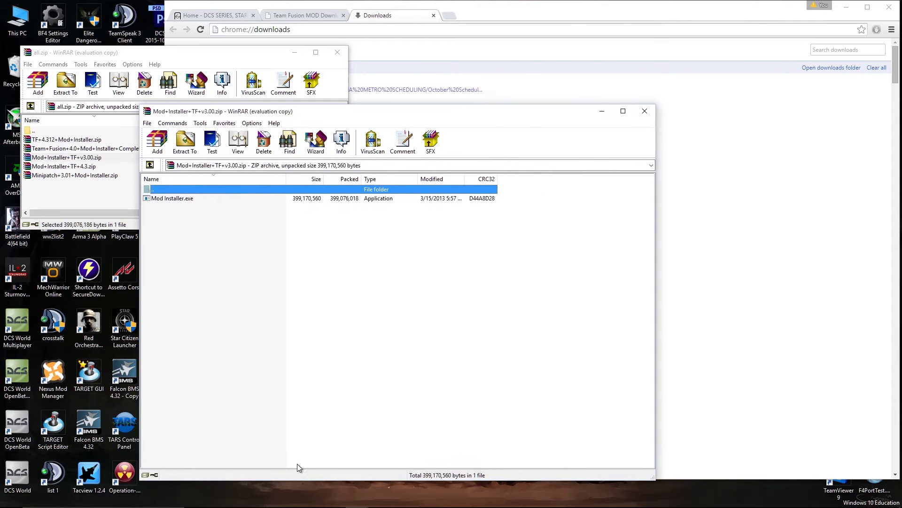
{"action": "left_click_drag", "start_coordinate": [298, 478], "coordinate": [277, 230]}
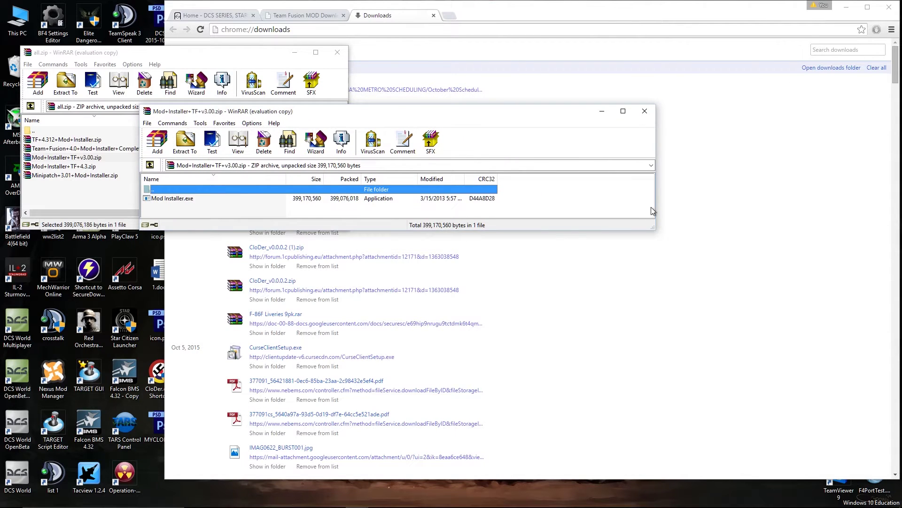
{"action": "left_click_drag", "start_coordinate": [655, 210], "coordinate": [343, 212]}
{"action": "left_click_drag", "start_coordinate": [226, 112], "coordinate": [99, 169]}
Bring up the IL-2 Sturmovik Cliffs of Dover game folder window
{"action": "mouse_move", "coordinate": [243, 506]}
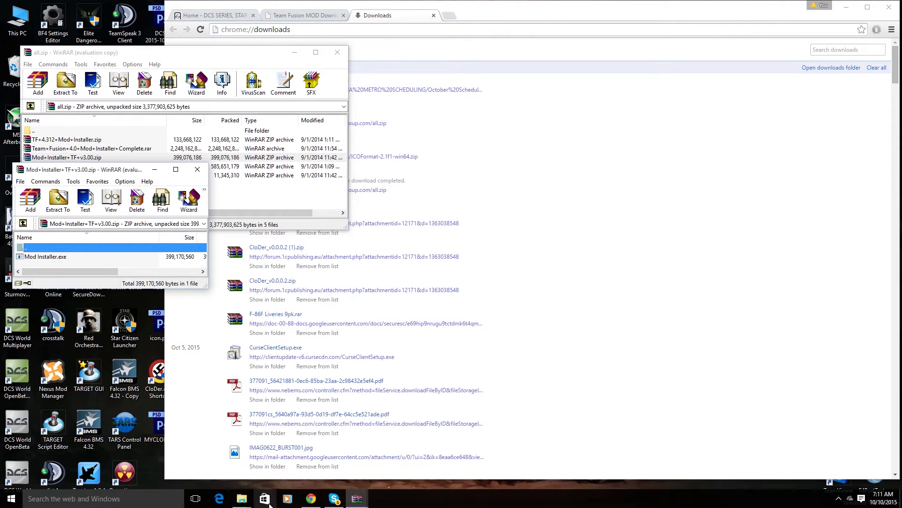
{"action": "mouse_move", "coordinate": [232, 483]}
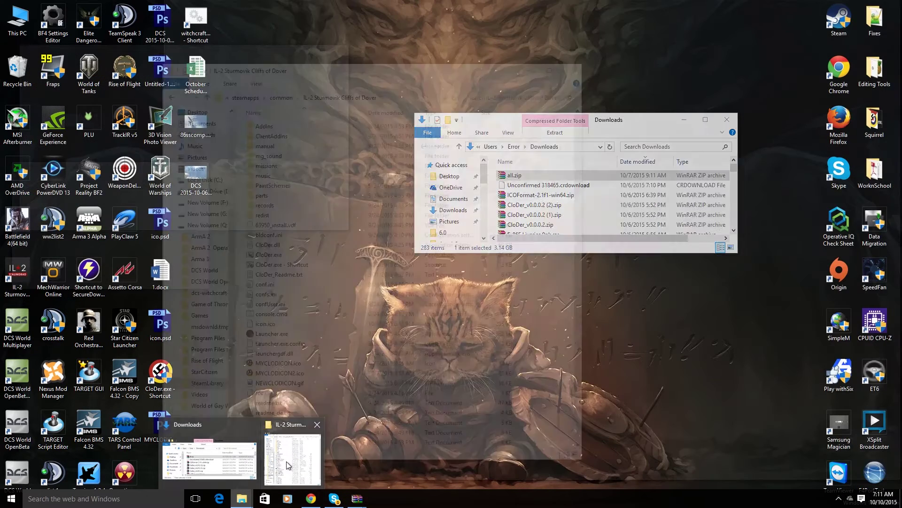
{"action": "left_click", "coordinate": [287, 463]}
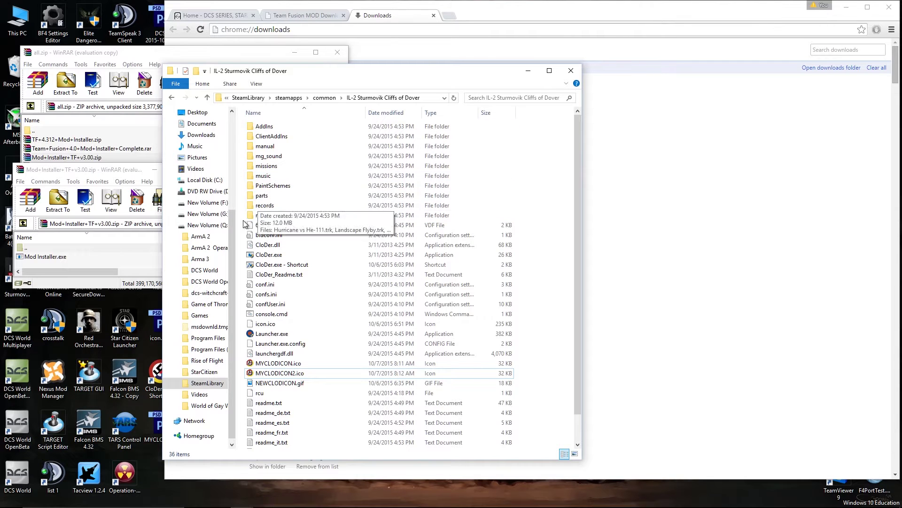
Examine the DirectX, DotNetFx40_Client, GDF and VCRedist folders inside redist, and return to the game folder
{"action": "left_click", "coordinate": [274, 217]}
{"action": "double_click", "coordinate": [275, 218]}
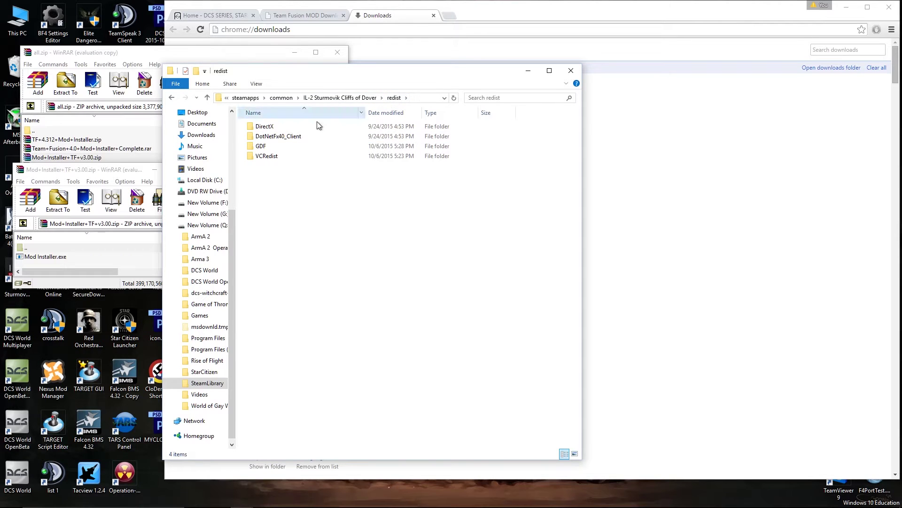
{"action": "double_click", "coordinate": [265, 126]}
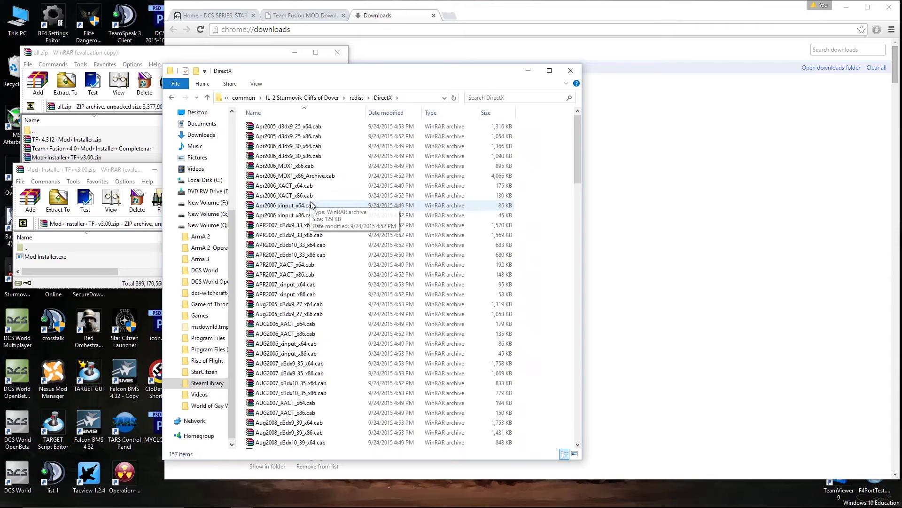
{"action": "left_click", "coordinate": [356, 98]}
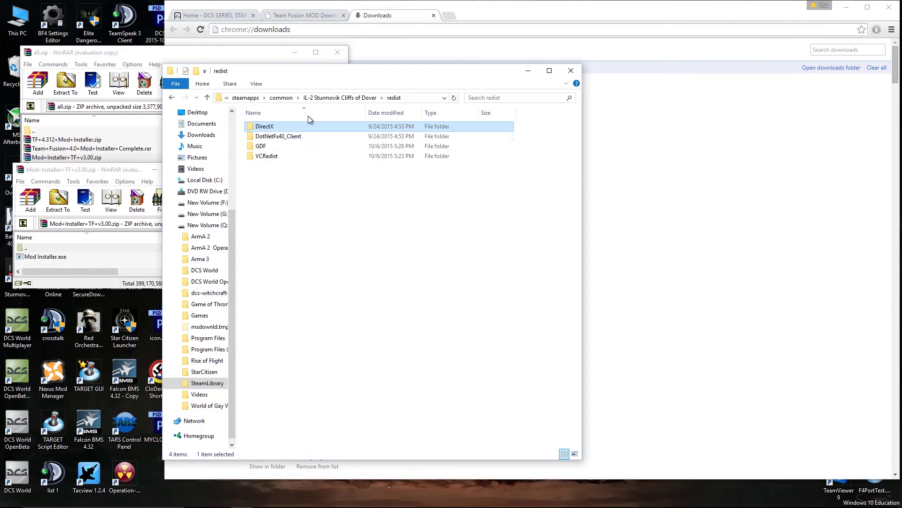
{"action": "left_click", "coordinate": [271, 147]}
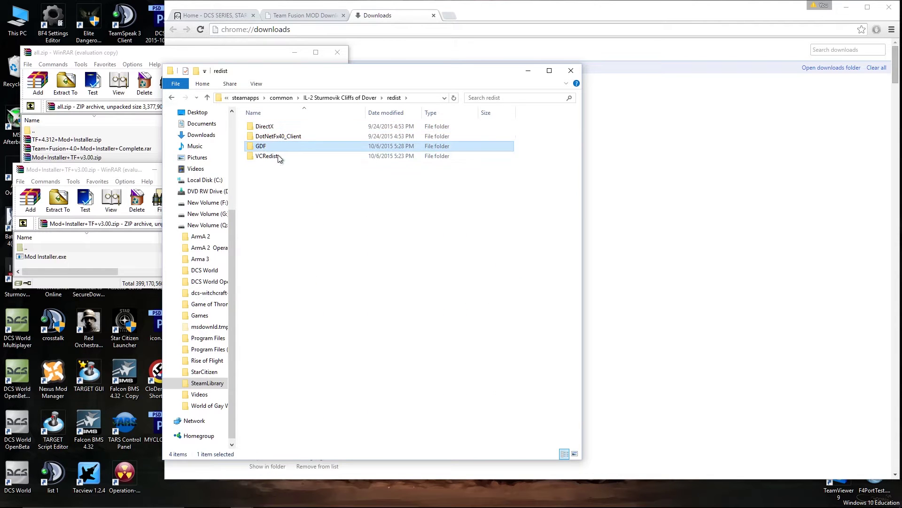
{"action": "double_click", "coordinate": [277, 136]}
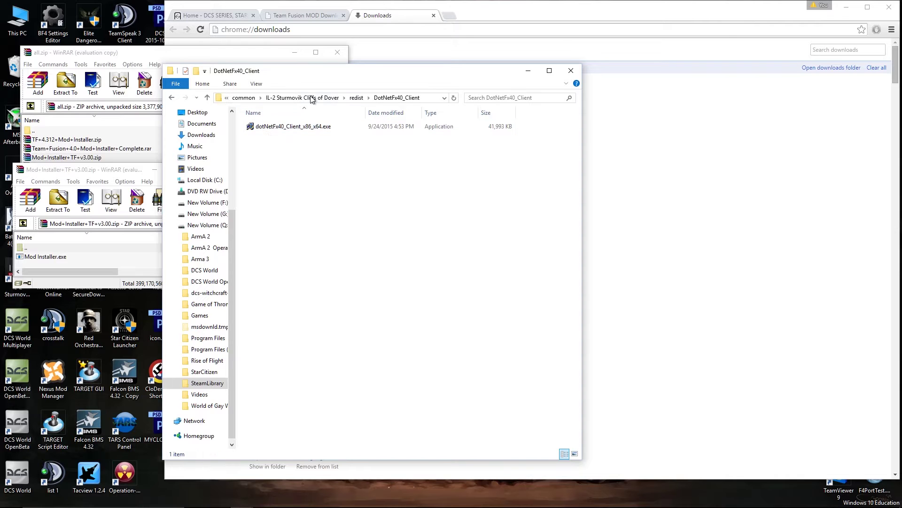
{"action": "left_click", "coordinate": [358, 101]}
{"action": "double_click", "coordinate": [285, 150]}
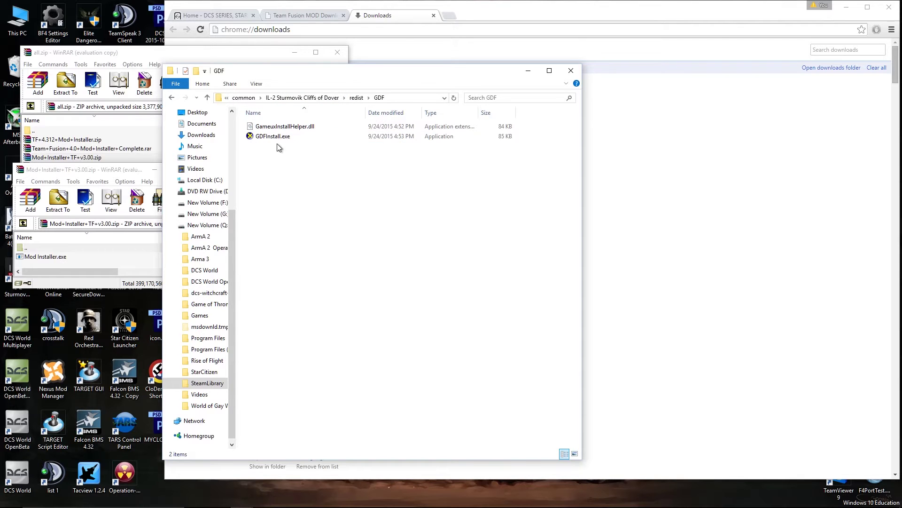
{"action": "left_click", "coordinate": [315, 97]}
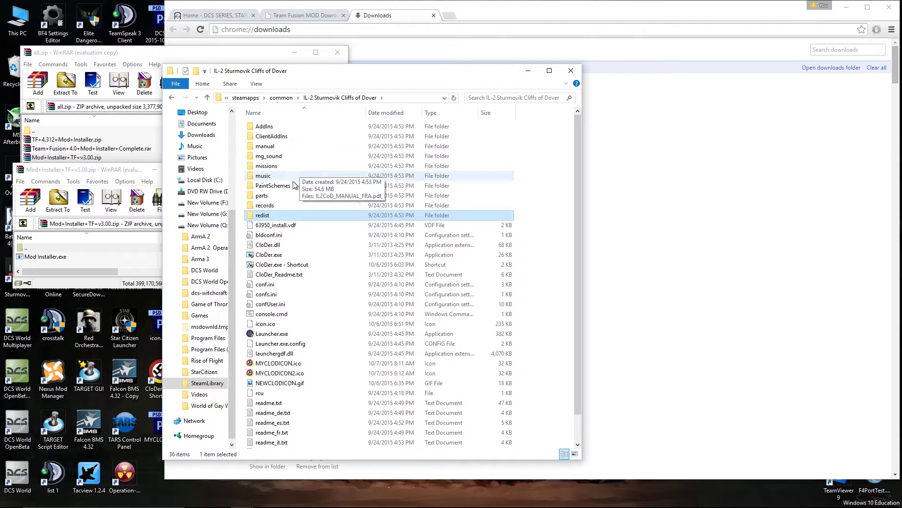
{"action": "double_click", "coordinate": [272, 216]}
{"action": "double_click", "coordinate": [261, 157]}
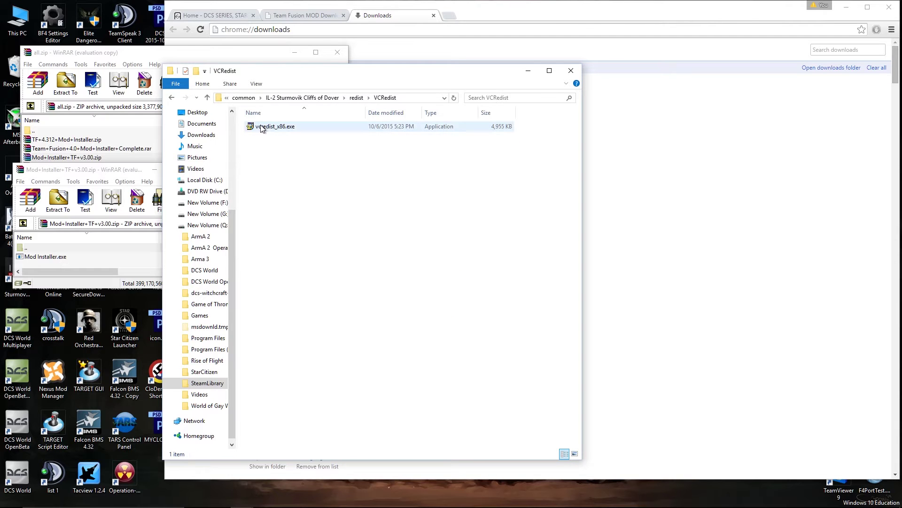
{"action": "left_click", "coordinate": [314, 97]}
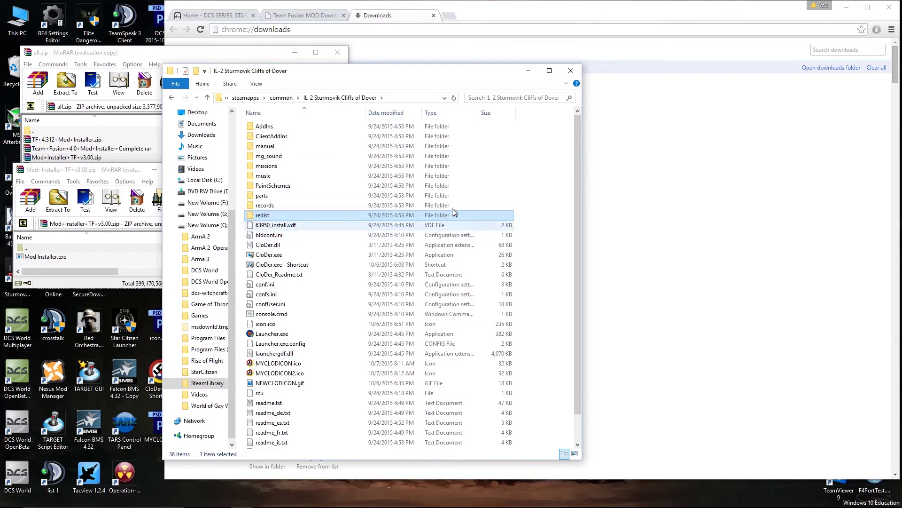
Launch Mod Installer.exe from the v3.00 archive and set its install path to the game folder, Q:\SteamLibrary\steamapps\common\IL-2 Sturmovik Cliffs of Dover\
{"action": "left_click_drag", "start_coordinate": [131, 174], "coordinate": [264, 160]}
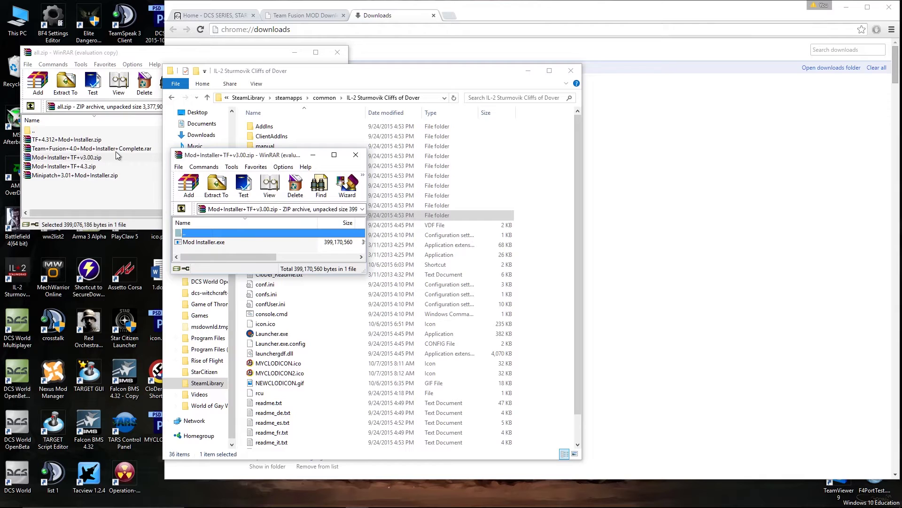
{"action": "left_click_drag", "start_coordinate": [204, 241], "coordinate": [287, 277]}
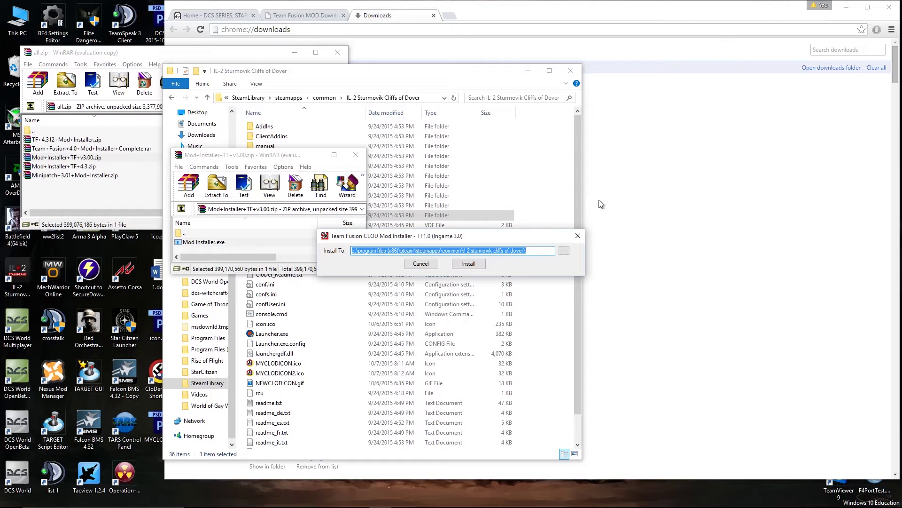
{"action": "key", "text": "BackSpace"}
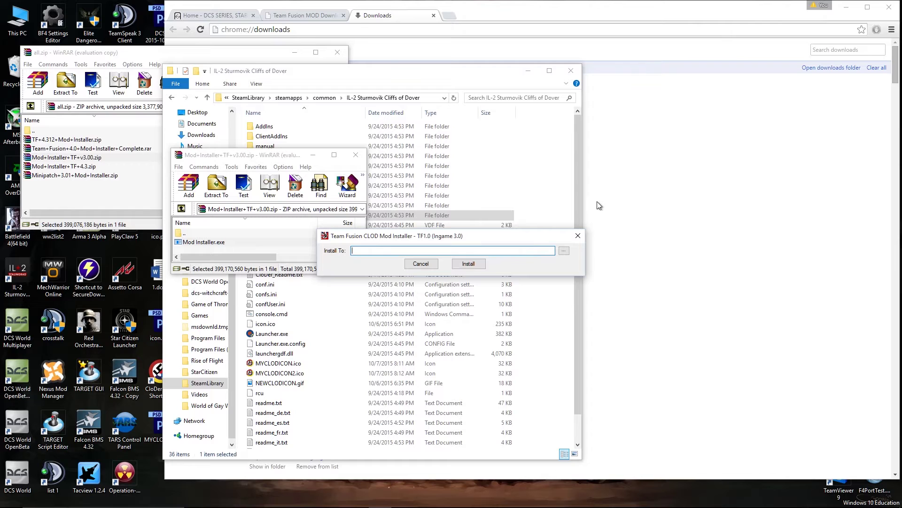
{"action": "left_click", "coordinate": [424, 98]}
{"action": "key", "text": "ctrl+c"}
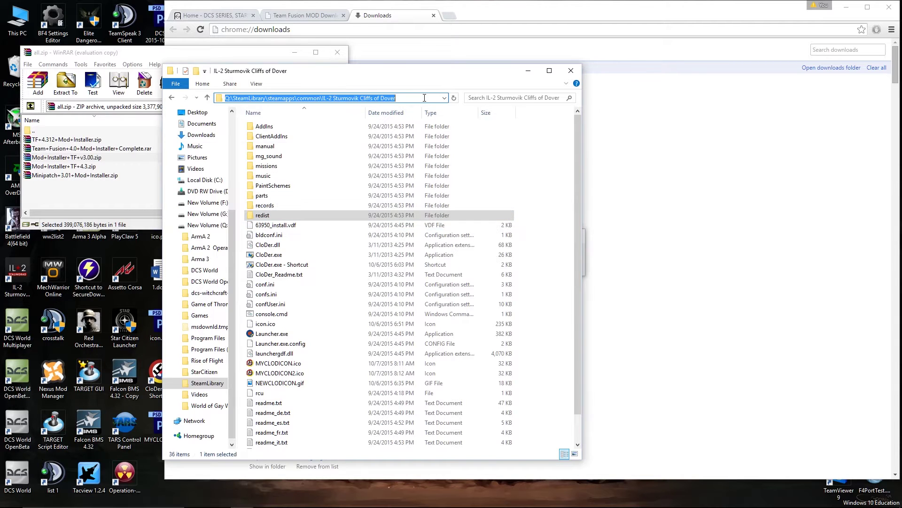
{"action": "left_click", "coordinate": [585, 254]}
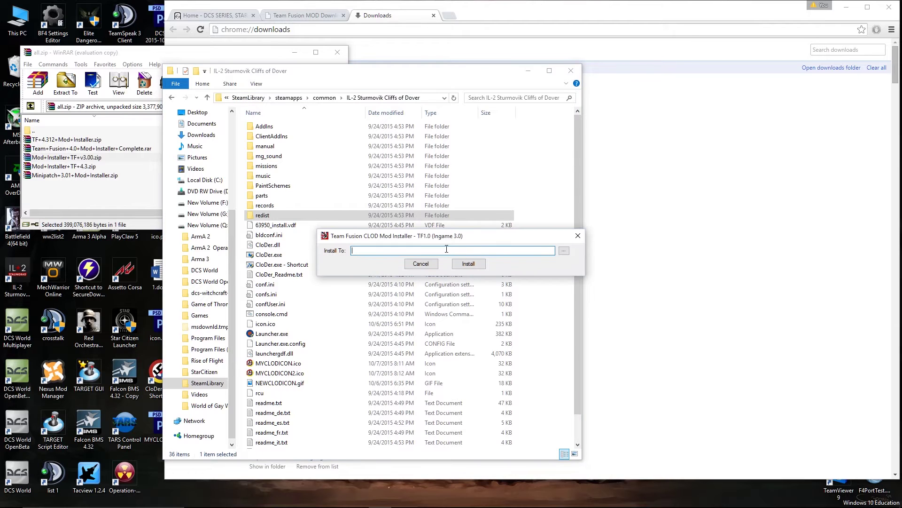
{"action": "key", "text": "ctrl+v"}
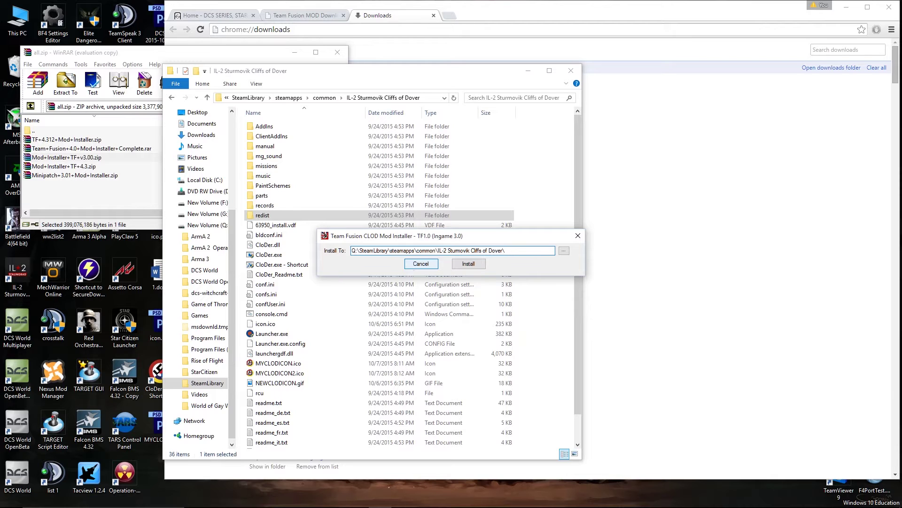
Install the TF1.0 (Ingame 3.0) mod into the chosen game directory and dismiss the completion message
{"action": "left_click", "coordinate": [468, 264]}
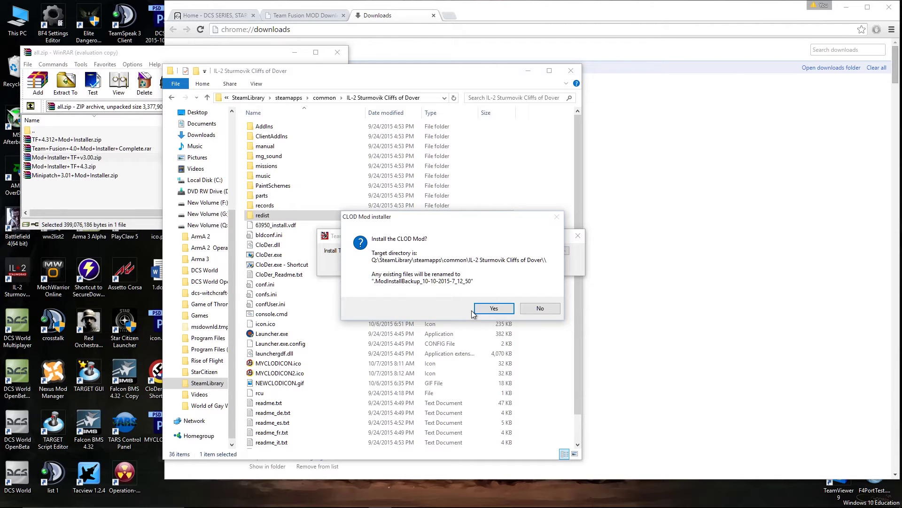
{"action": "left_click", "coordinate": [492, 309]}
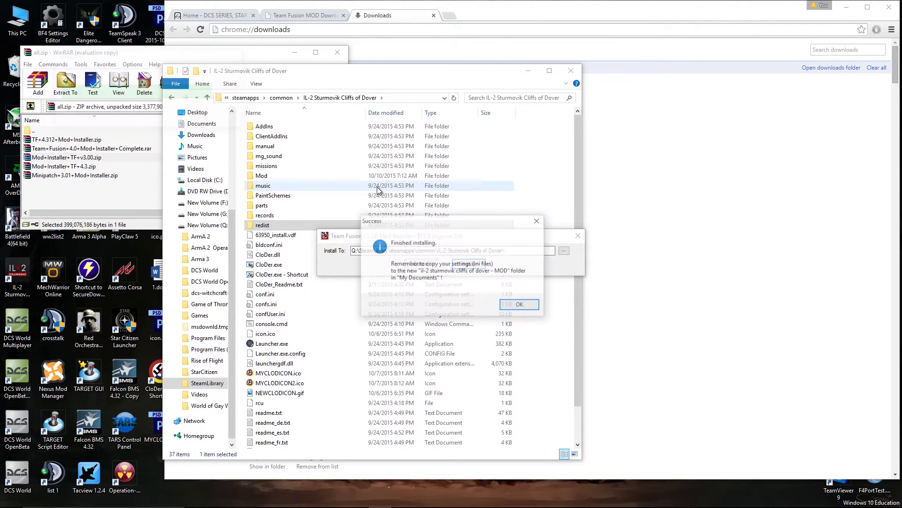
{"action": "left_click", "coordinate": [521, 305]}
Copy the install path from the TF1.0 installer and close the installer
{"action": "left_click_drag", "start_coordinate": [516, 248], "coordinate": [350, 250]}
{"action": "key", "text": "ctrl+c"}
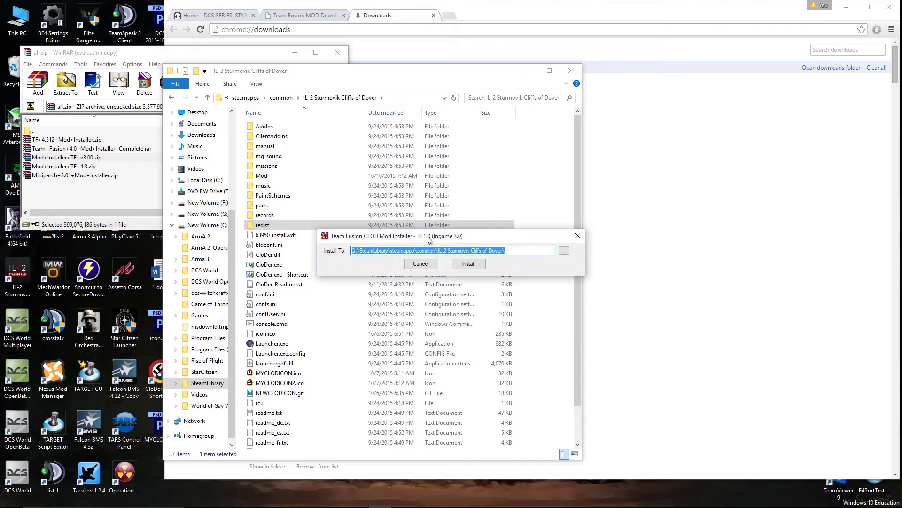
{"action": "left_click", "coordinate": [577, 236]}
Open Minipatch+3.01+Mod+Installer.zip from all.zip and launch Minipatch 3.01 Mod Installer.exe, dismissing the licence reminder
{"action": "left_click", "coordinate": [83, 180]}
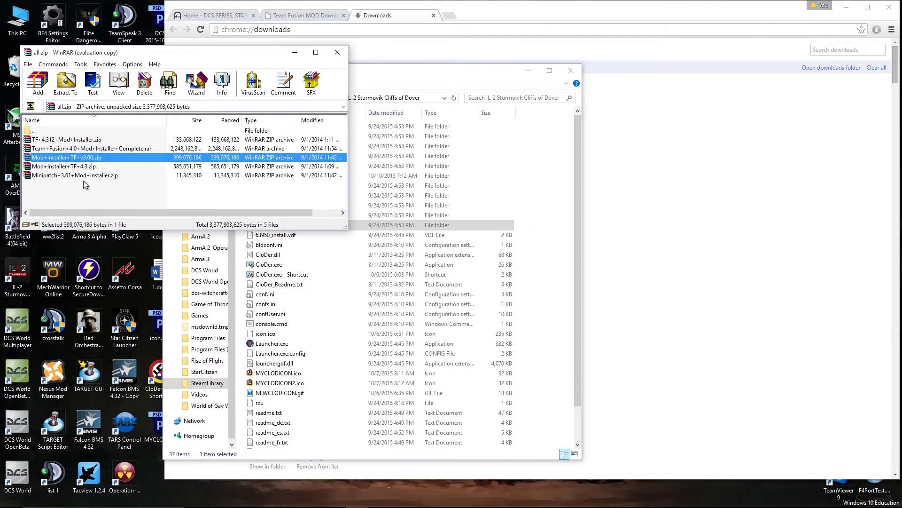
{"action": "double_click", "coordinate": [73, 176]}
{"action": "double_click", "coordinate": [135, 157]}
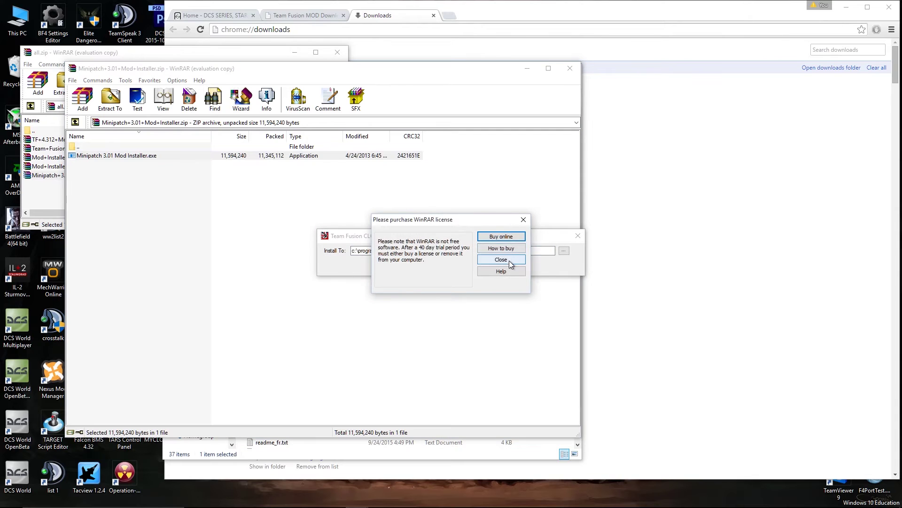
{"action": "left_click", "coordinate": [508, 259]}
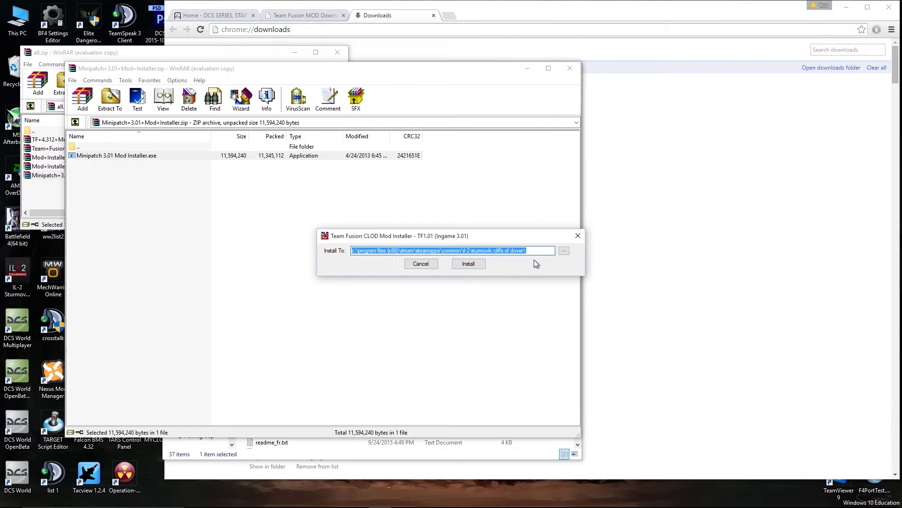
Install the 3.01 minipatch to Q:\SteamLibrary\steamapps\common\IL-2 Sturmovik Cliffs of Dover\ and close its installer
{"action": "key", "text": "ctrl+v"}
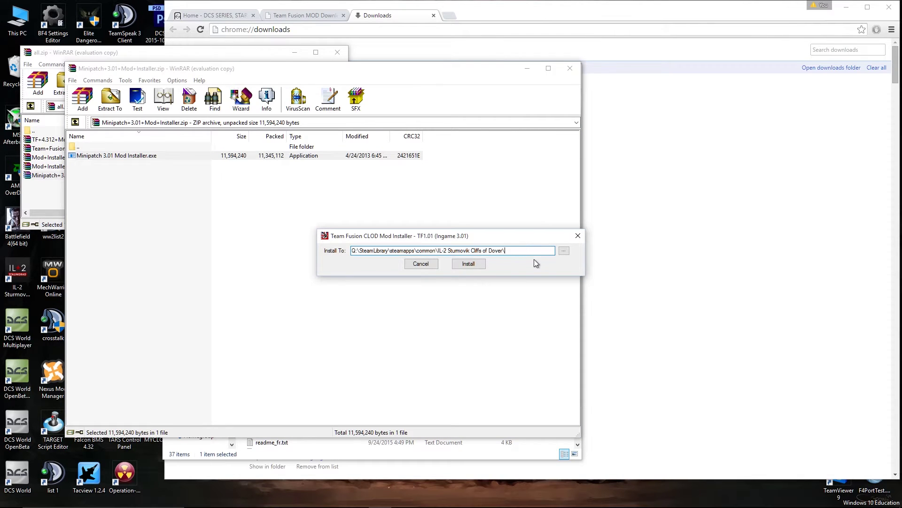
{"action": "left_click", "coordinate": [467, 265]}
{"action": "left_click", "coordinate": [490, 306]}
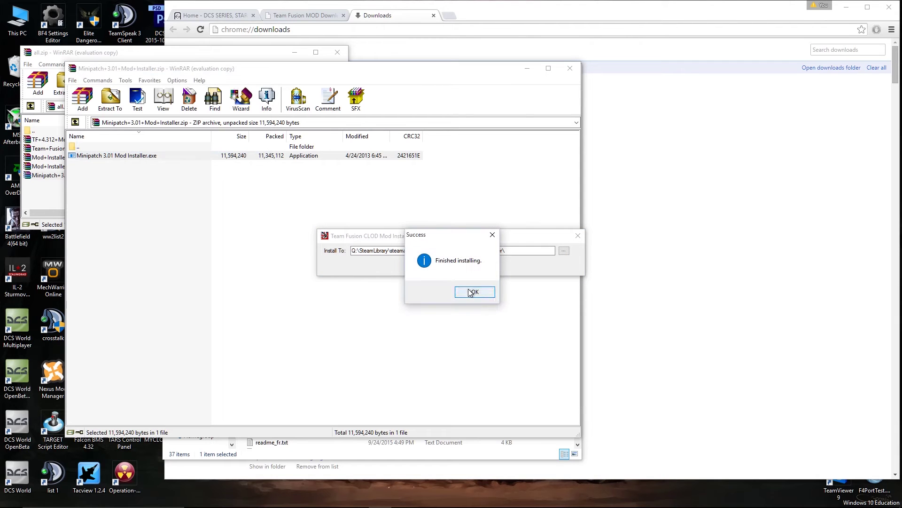
{"action": "left_click", "coordinate": [471, 292]}
{"action": "left_click", "coordinate": [578, 235]}
Open Team+Fusion+4.0+Mod+Installer+Complete.rar from all.zip, dismiss the licence reminder, and launch Mod 4.0 Installer.exe
{"action": "left_click", "coordinate": [55, 193]}
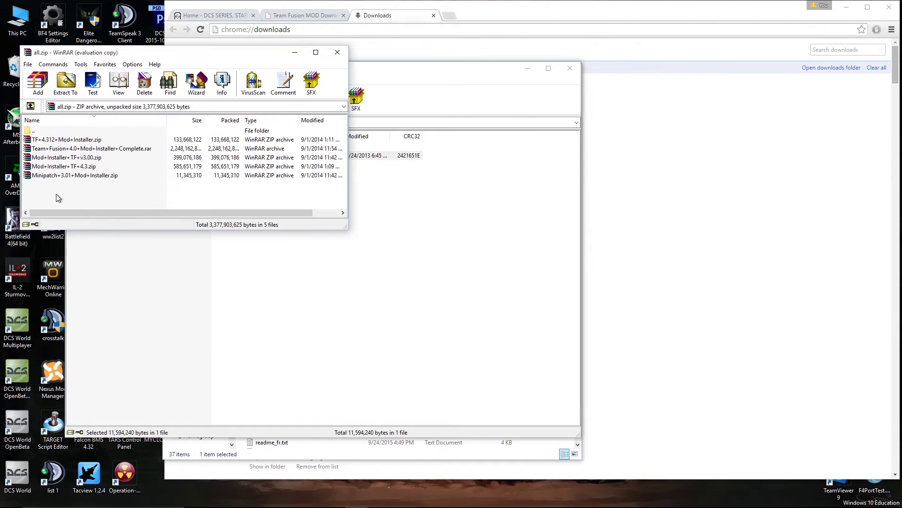
{"action": "double_click", "coordinate": [96, 148]}
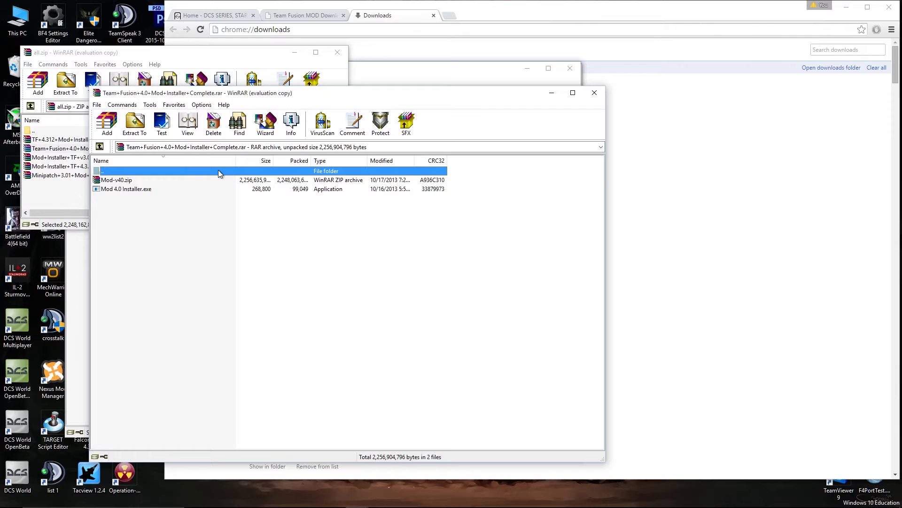
{"action": "left_click", "coordinate": [136, 191]}
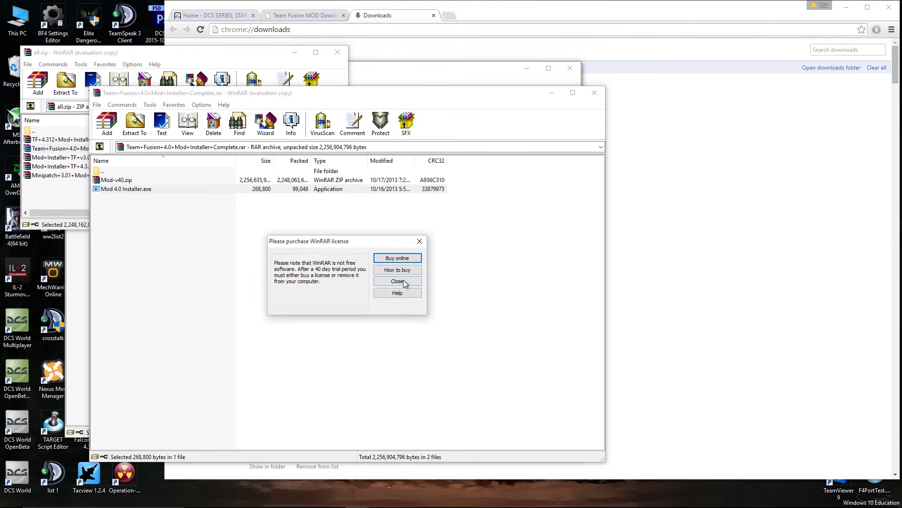
{"action": "left_click", "coordinate": [399, 282]}
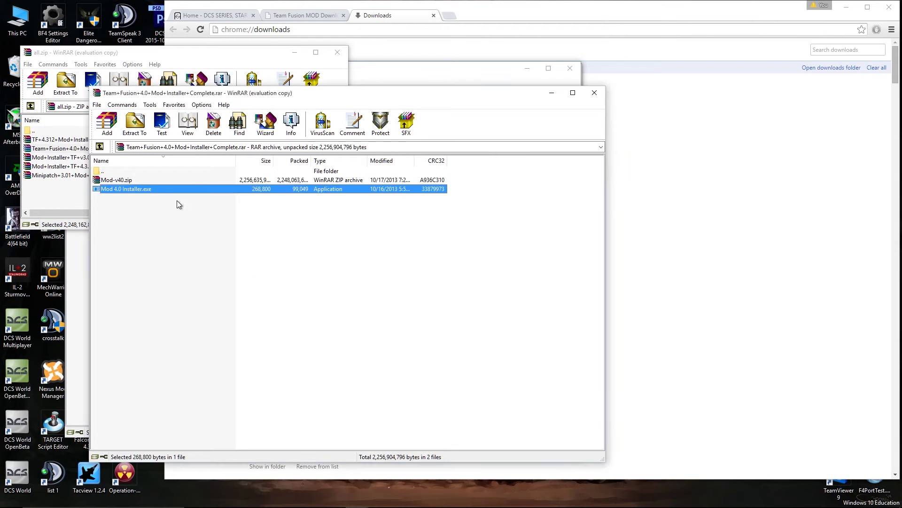
{"action": "double_click", "coordinate": [131, 189]}
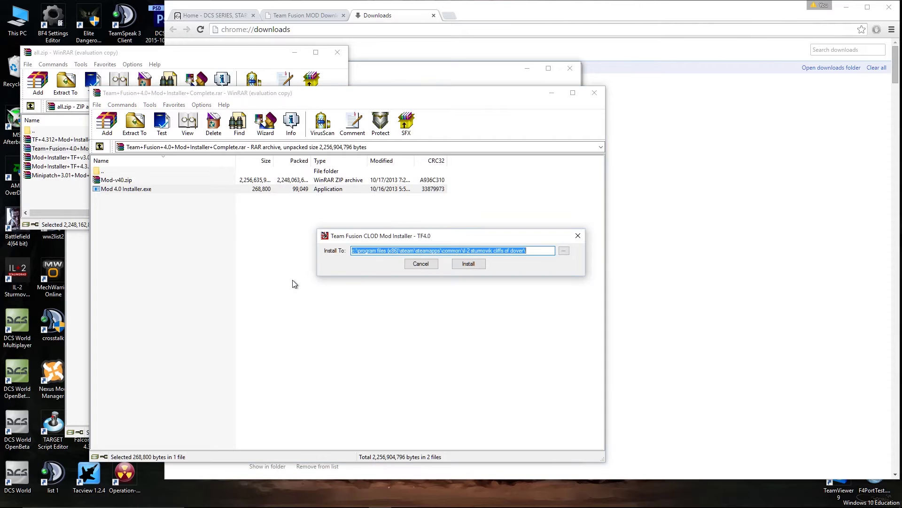
Install the TF4.0 mod to Q:\SteamLibrary\steamapps\common\IL-2 Sturmovik Cliffs of Dover\ and close its installer
{"action": "type", "text": "Q:\\SteamLibrary\\steamapps\\common\\IL-2 Sturmovik Cliffs of Dover\\"}
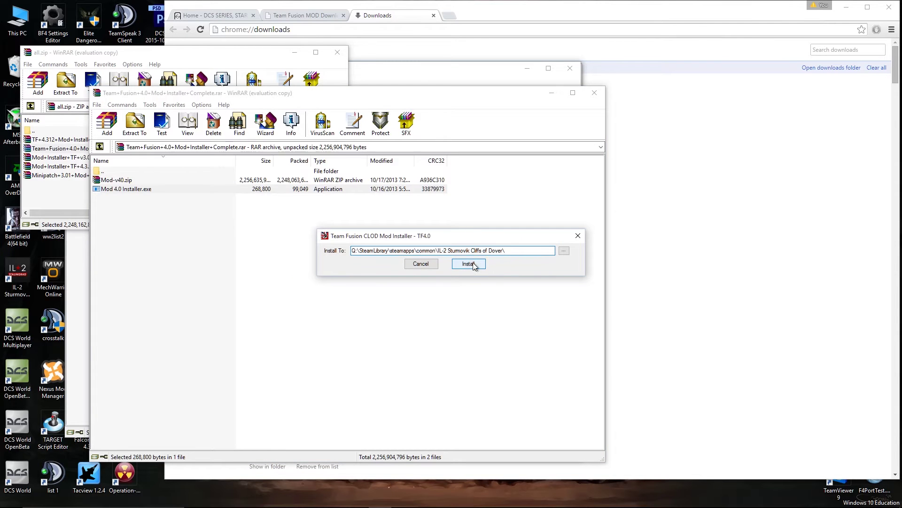
{"action": "left_click", "coordinate": [470, 264]}
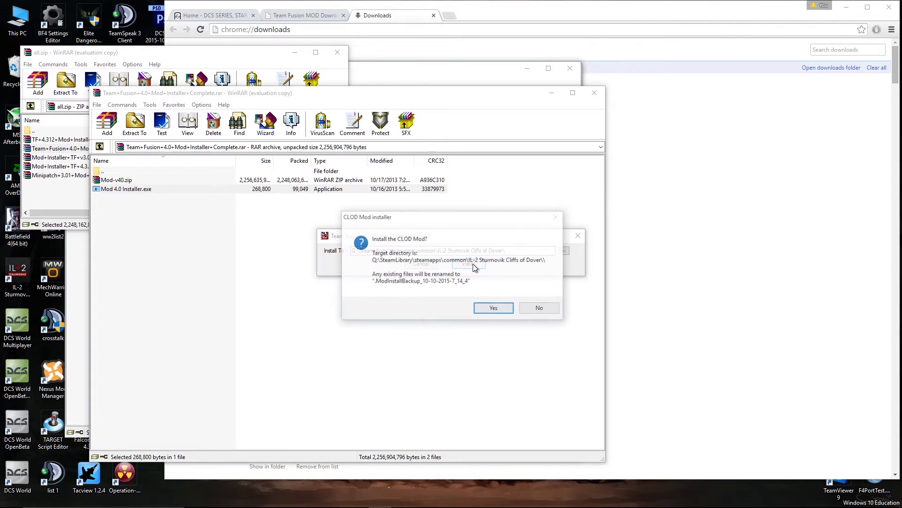
{"action": "left_click", "coordinate": [487, 312]}
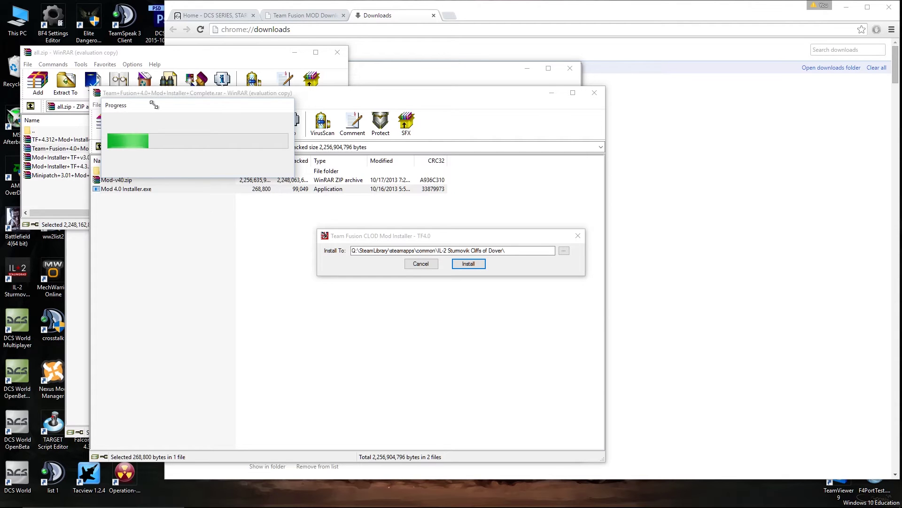
{"action": "left_click_drag", "start_coordinate": [154, 104], "coordinate": [192, 29]}
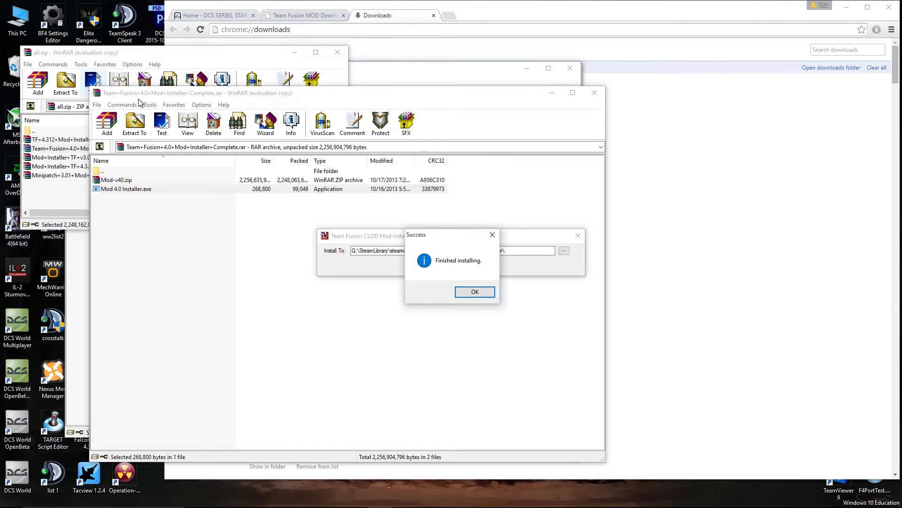
{"action": "left_click", "coordinate": [467, 293]}
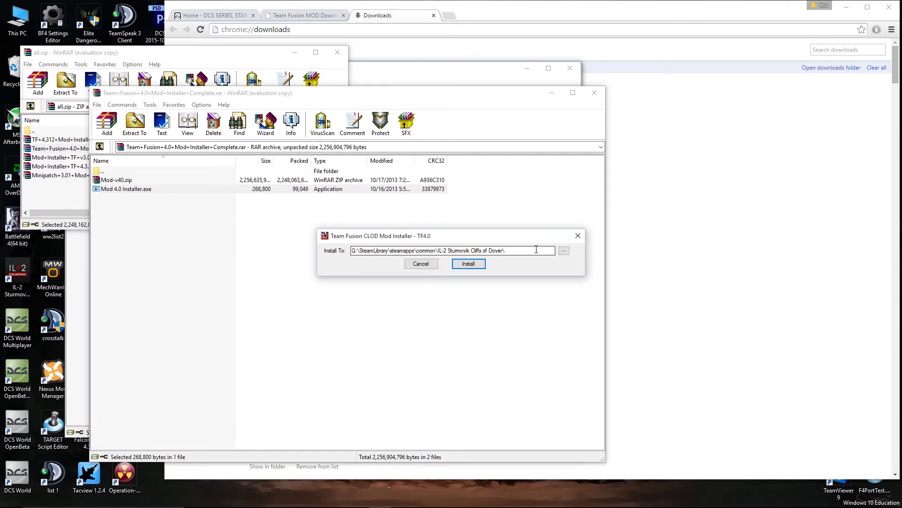
{"action": "left_click", "coordinate": [578, 236]}
Open Mod+Installer+TF+4.3.zip from all.zip and launch Mod Installer TF 4.3.exe
{"action": "left_click", "coordinate": [80, 162]}
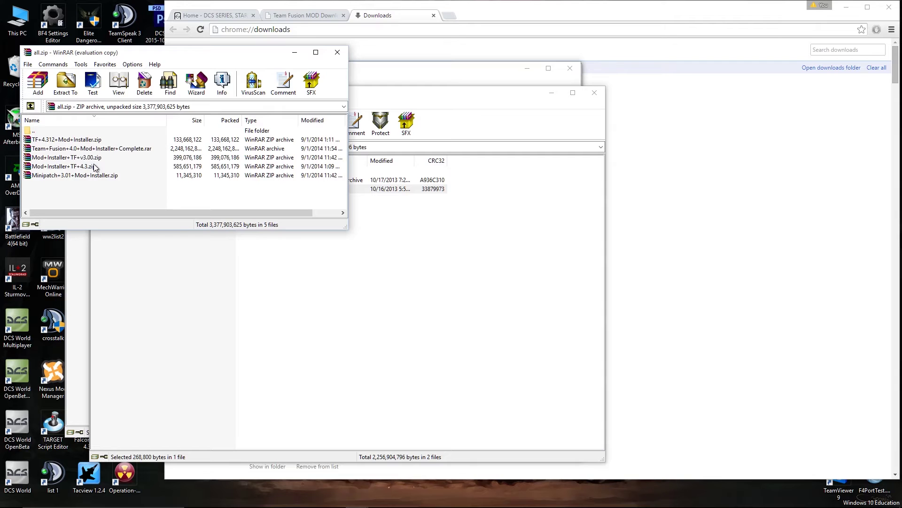
{"action": "double_click", "coordinate": [94, 168]}
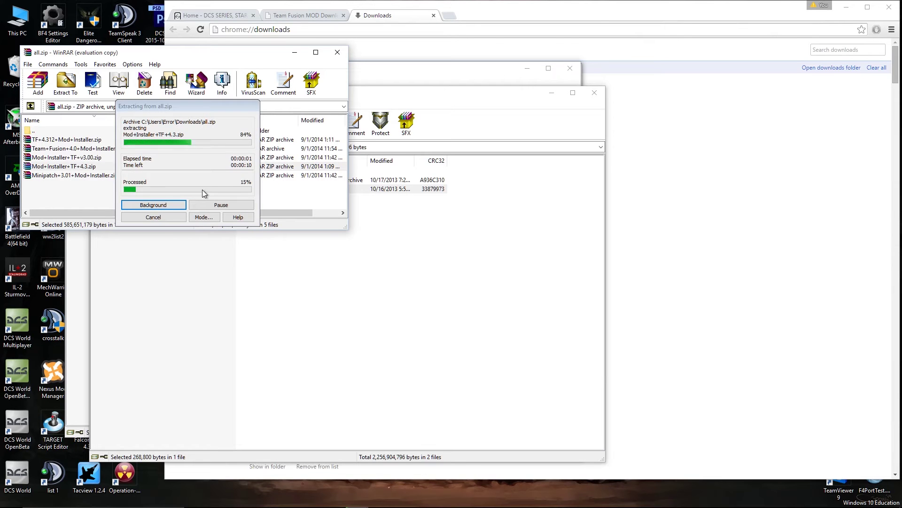
{"action": "double_click", "coordinate": [168, 205]}
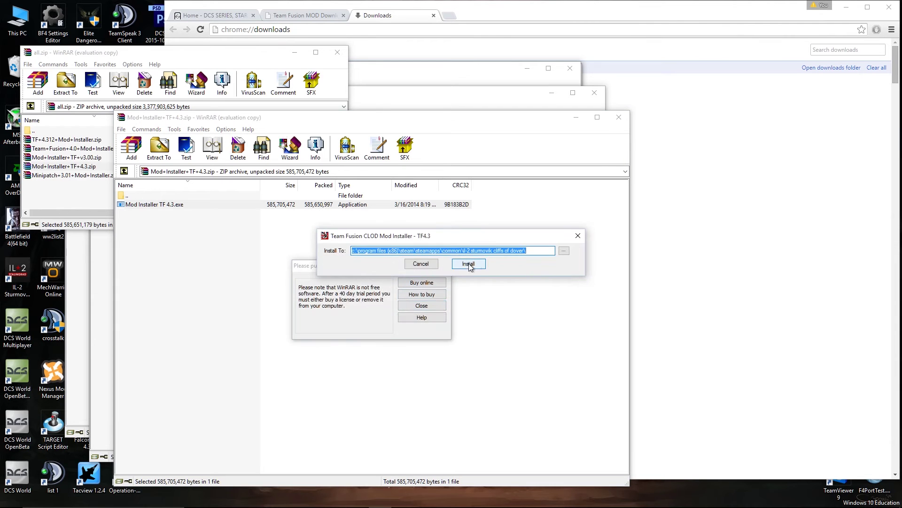
Install the TF4.3 mod to Q:\SteamLibrary\steamapps\common\IL-2 Sturmovik Cliffs of Dover\, and close its installer and the licence reminder
{"action": "left_click", "coordinate": [486, 262]}
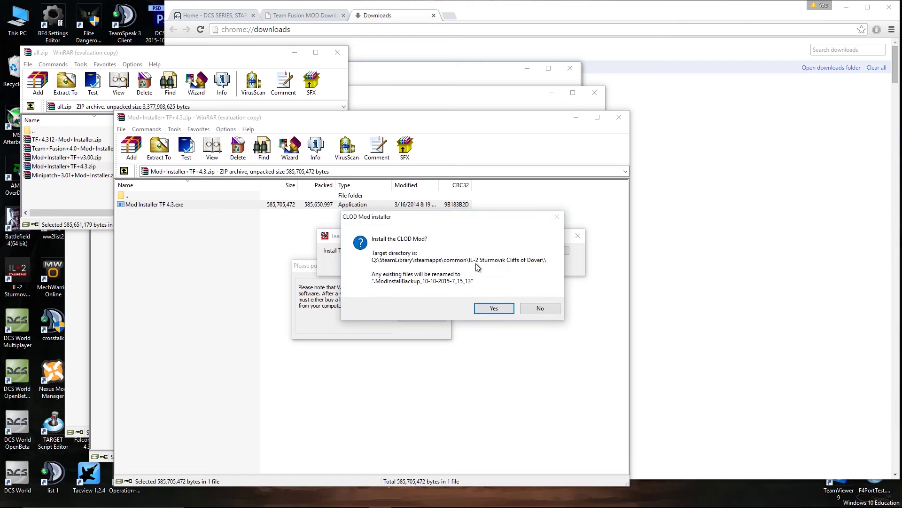
{"action": "left_click", "coordinate": [496, 308]}
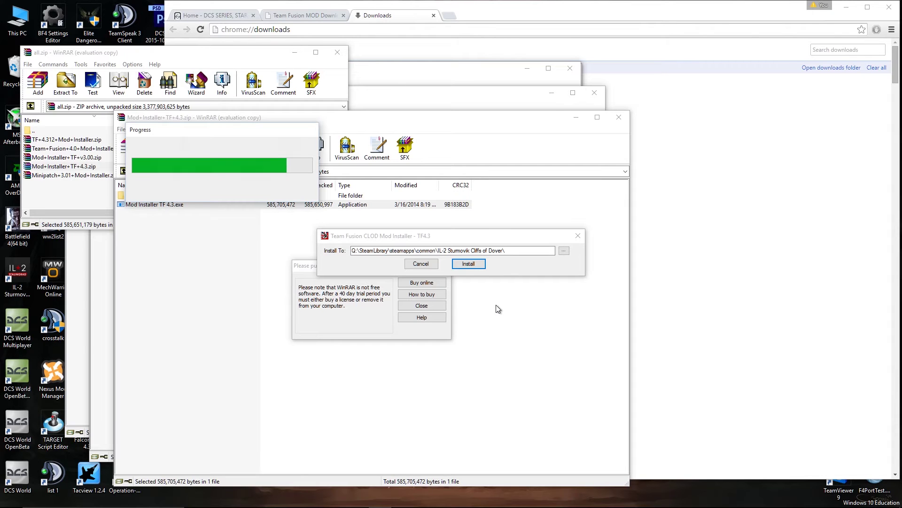
{"action": "left_click", "coordinate": [473, 294]}
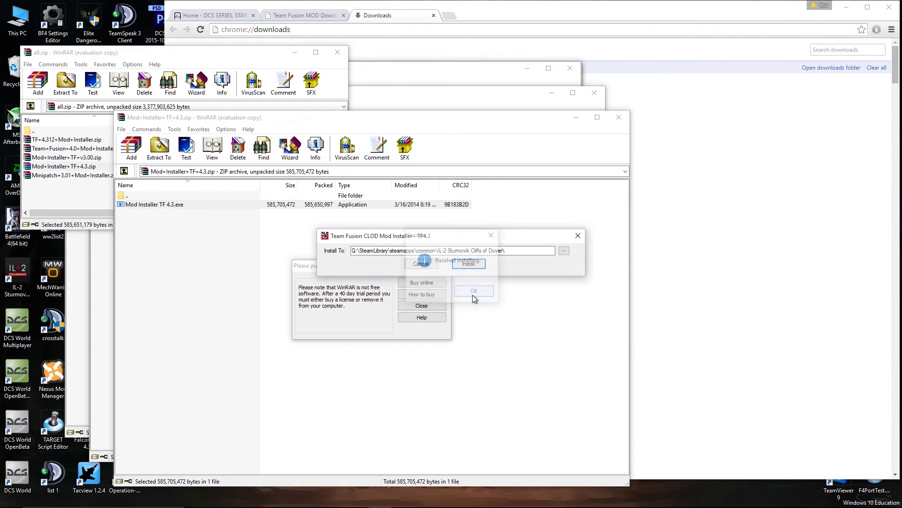
{"action": "left_click", "coordinate": [578, 236]}
{"action": "left_click", "coordinate": [421, 305]}
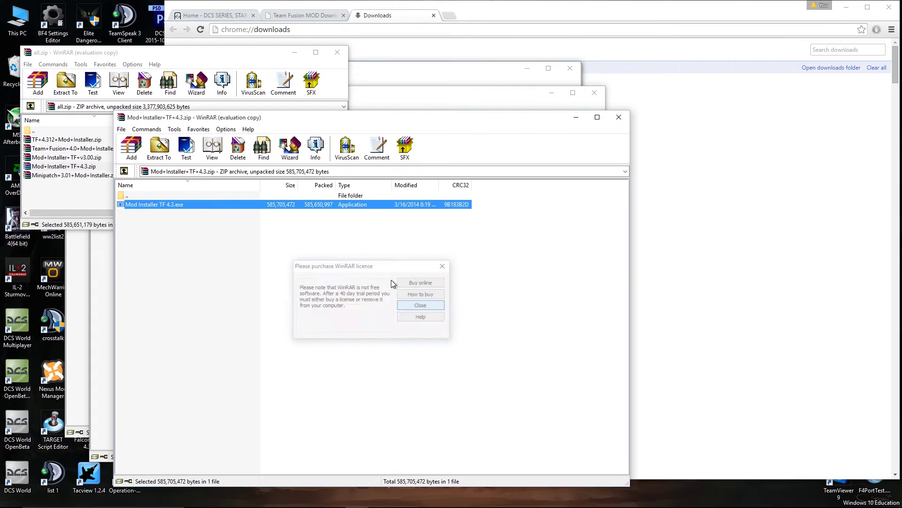
Run Mod Installer TF 4.312.exe from TF+4.312+Mod+Installer.zip and install the mod to Q:\SteamLibrary\steamapps\common\IL-2 Sturmovik Cliffs of Dover\
{"action": "double_click", "coordinate": [83, 140]}
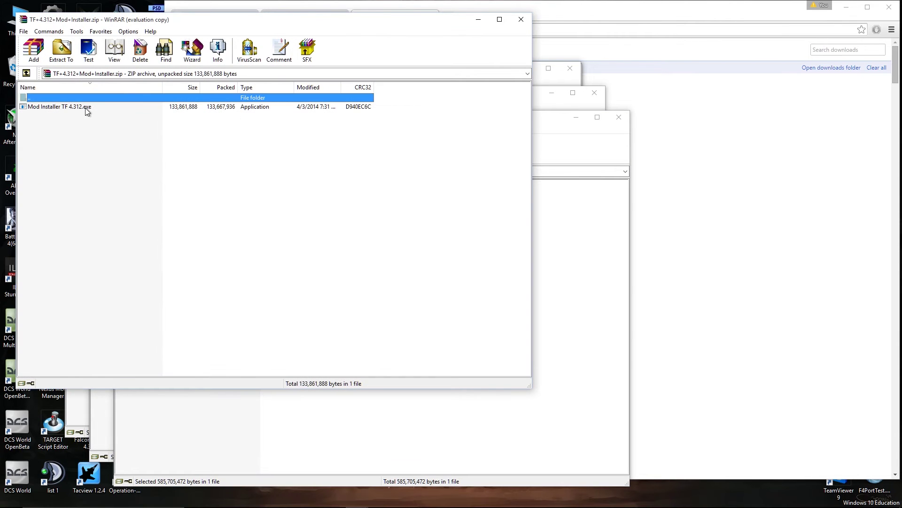
{"action": "double_click", "coordinate": [86, 107]}
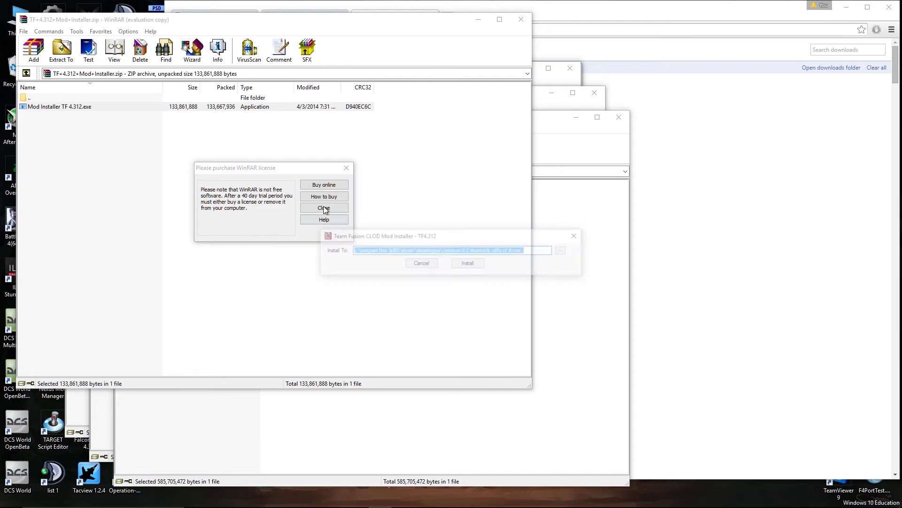
{"action": "left_click", "coordinate": [470, 263]}
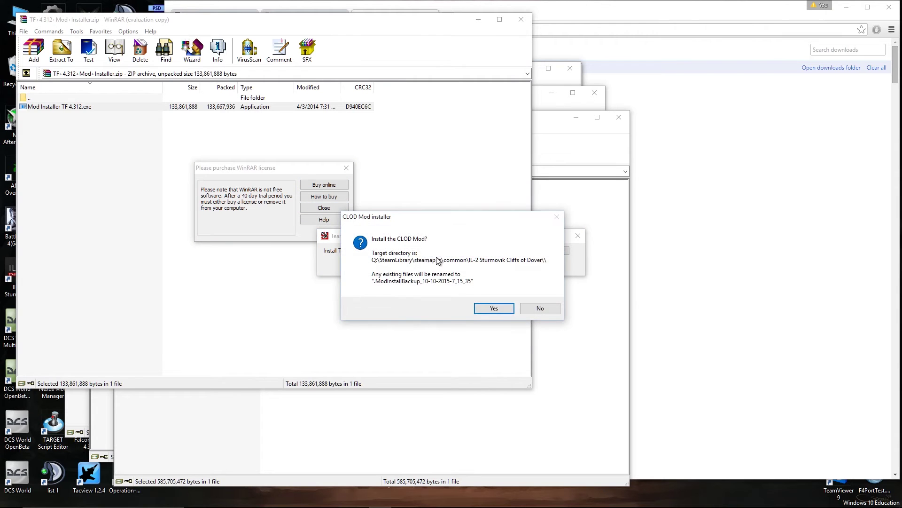
{"action": "left_click", "coordinate": [485, 310]}
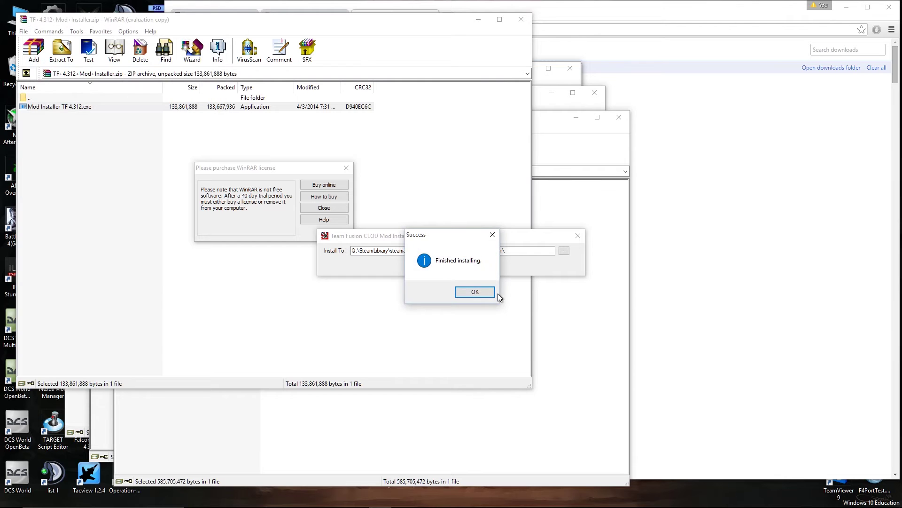
Acknowledge the finished TF 4.312 installation and close its installer, the licence reminder and the TF+4.312+Mod+Installer.zip archive
{"action": "left_click", "coordinate": [493, 293]}
{"action": "left_click", "coordinate": [578, 236]}
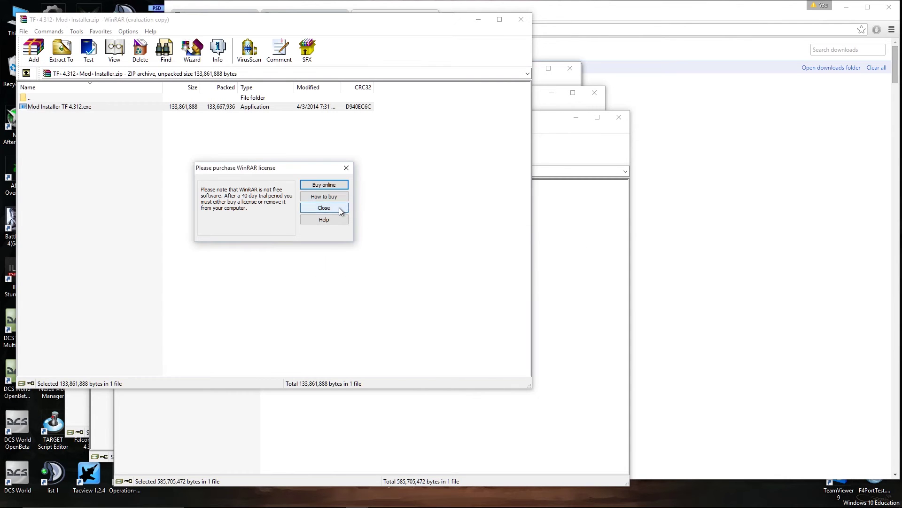
{"action": "left_click", "coordinate": [324, 208]}
{"action": "left_click", "coordinate": [519, 21]}
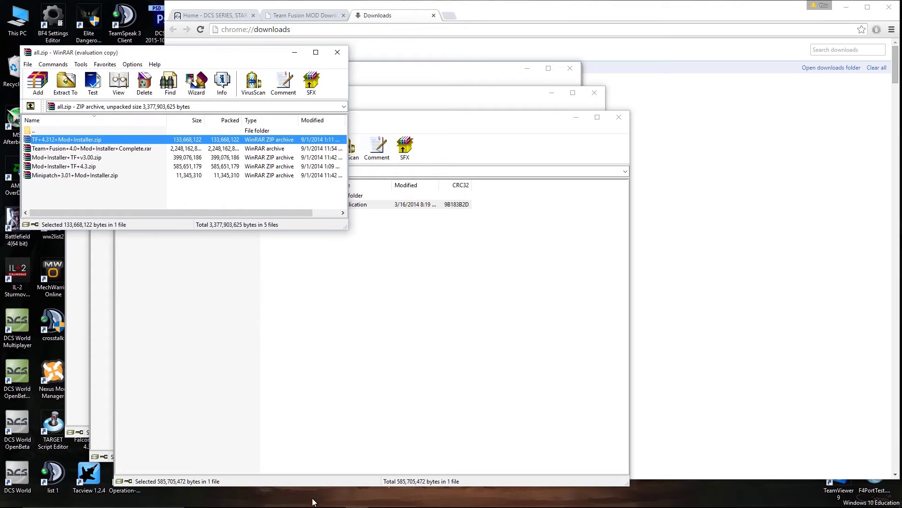
Close all.zip, the TF 4.3, 4.0 and 3.01 installer archives, and the IL-2 Sturmovik Cliffs of Dover folder window
{"action": "left_click", "coordinate": [346, 53]}
{"action": "left_click_drag", "start_coordinate": [484, 117], "coordinate": [599, 118]}
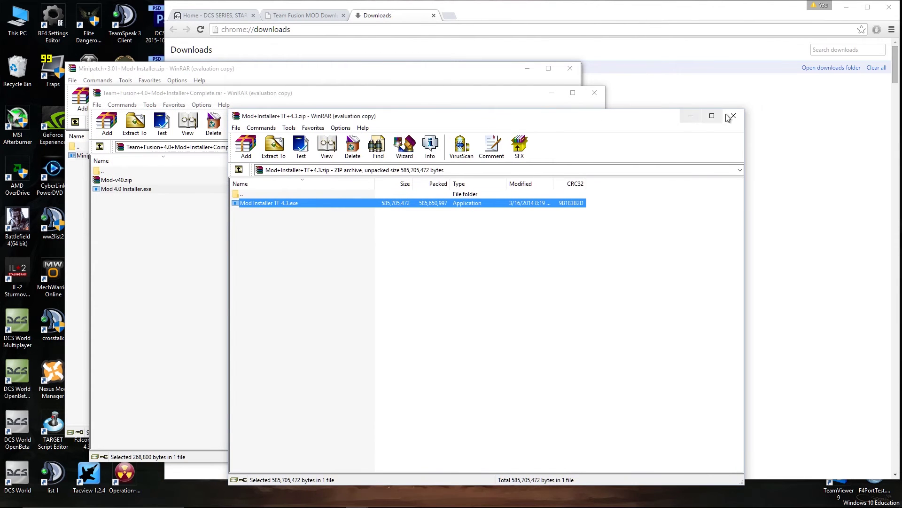
{"action": "left_click", "coordinate": [733, 116]}
{"action": "left_click", "coordinate": [594, 92]}
{"action": "left_click", "coordinate": [571, 68]}
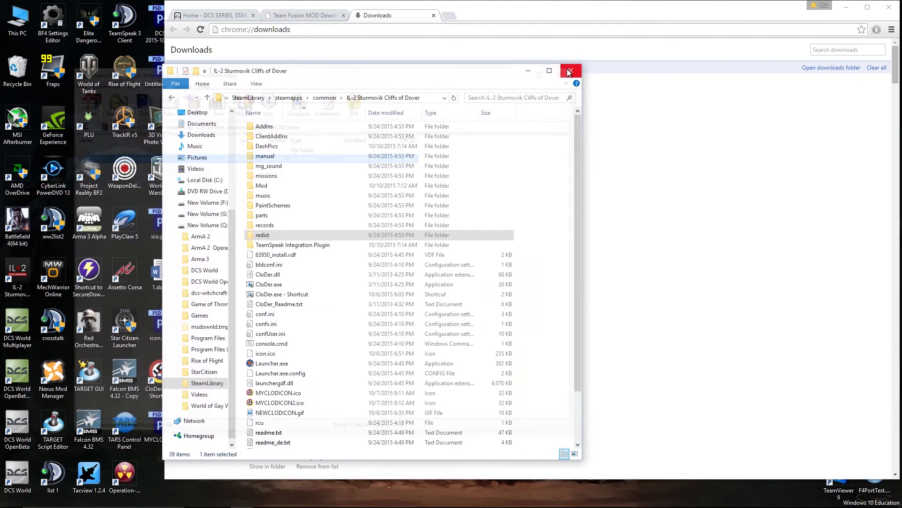
{"action": "left_click", "coordinate": [569, 71]}
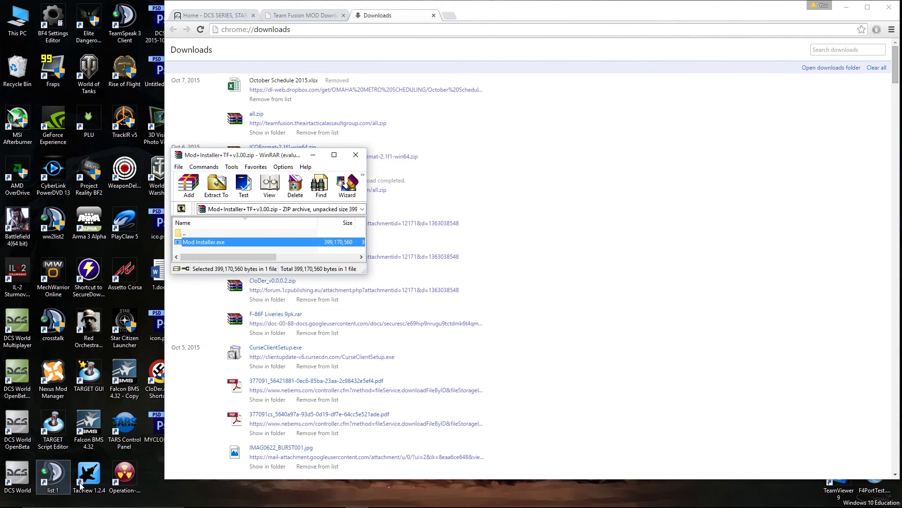
Try to launch Cliffs of Dover from the CloDer.exe desktop shortcut, allowing it to make changes to the PC
{"action": "double_click", "coordinate": [151, 383]}
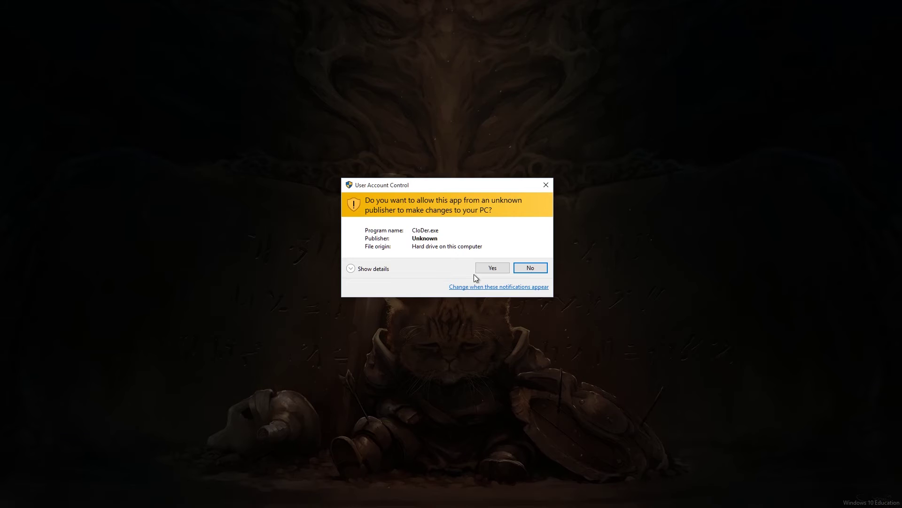
{"action": "left_click", "coordinate": [489, 269]}
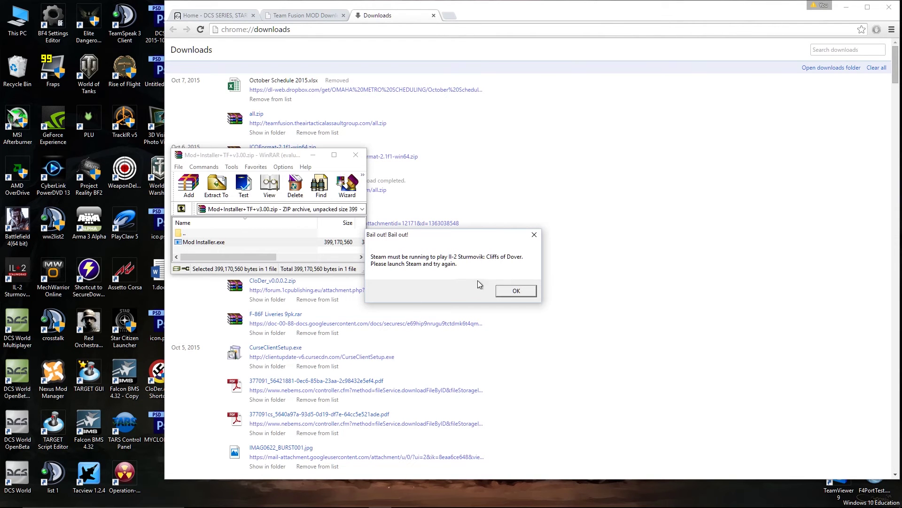
{"action": "left_click", "coordinate": [516, 290]}
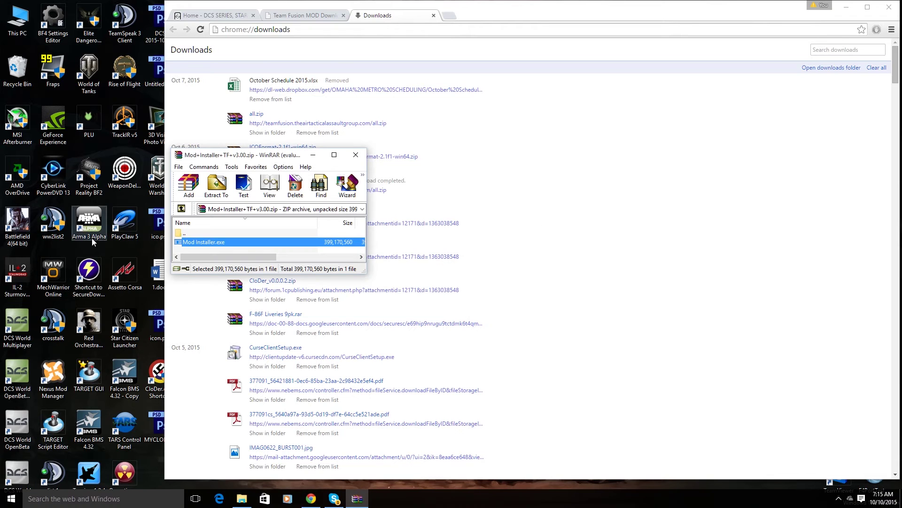
Start Steam from the desktop, close the leftover Mod+Installer+TF+v3.00.zip archive, and minimize the browser and Steam windows
{"action": "left_click", "coordinate": [846, 7]}
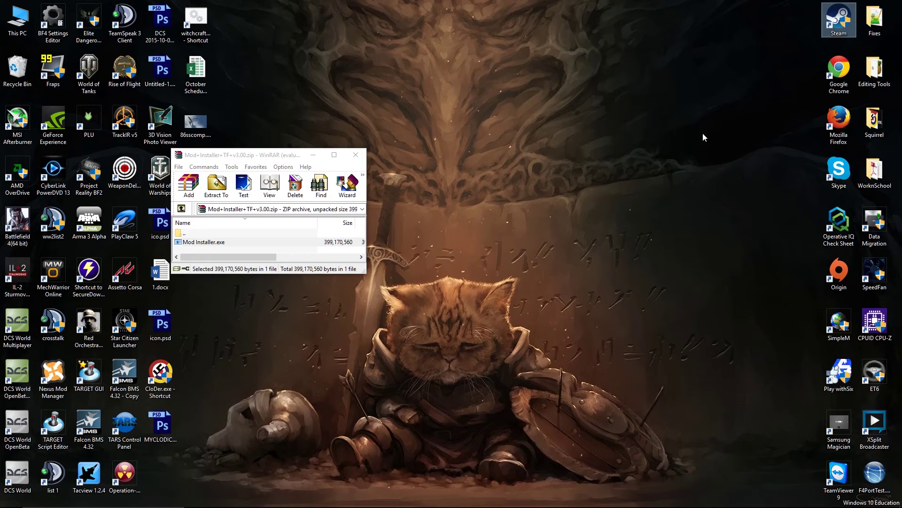
{"action": "key", "text": "Escape"}
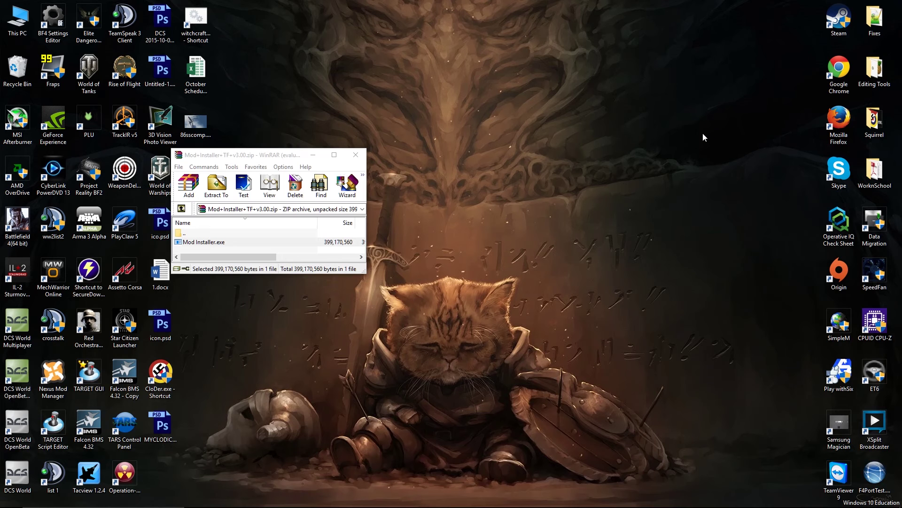
{"action": "double_click", "coordinate": [834, 18]}
{"action": "left_click", "coordinate": [491, 268]}
{"action": "left_click", "coordinate": [356, 155]}
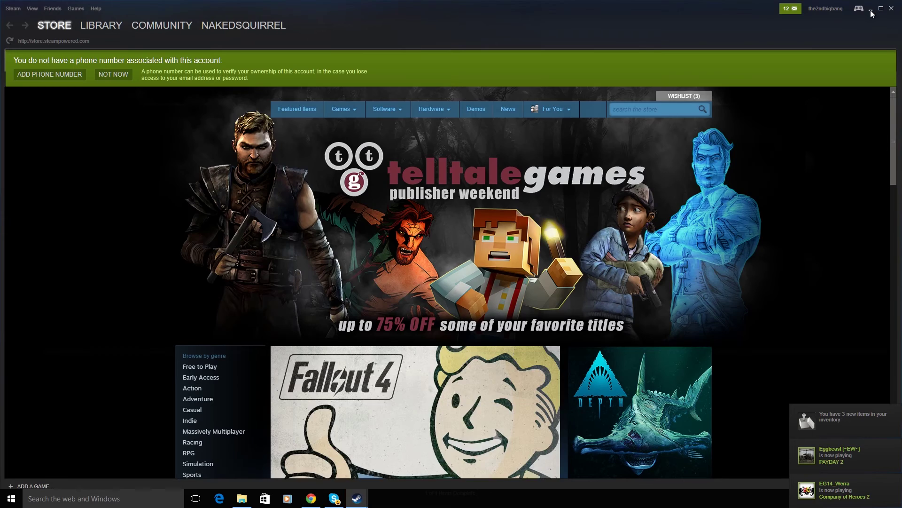
{"action": "left_click", "coordinate": [871, 8]}
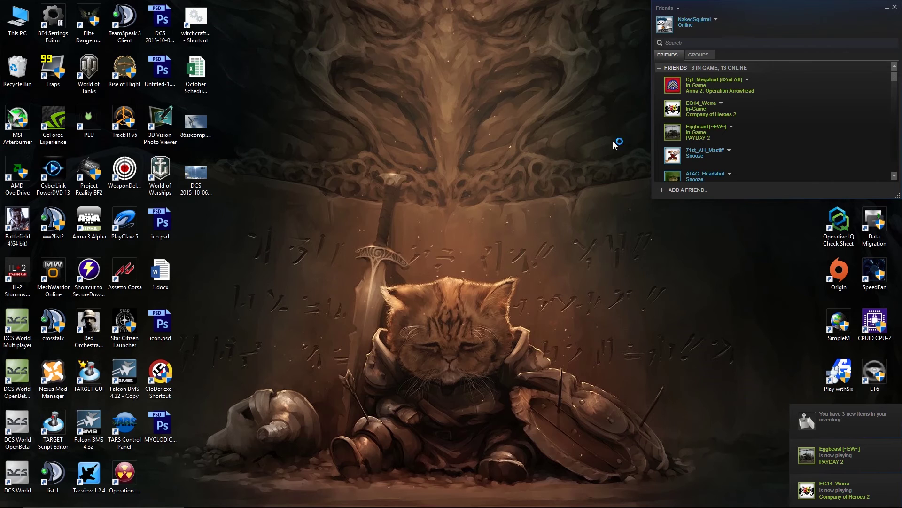
Launch Cliffs of Dover from the CloDer.exe desktop shortcut, allow it to make changes, and skip the opening screens
{"action": "double_click", "coordinate": [159, 376]}
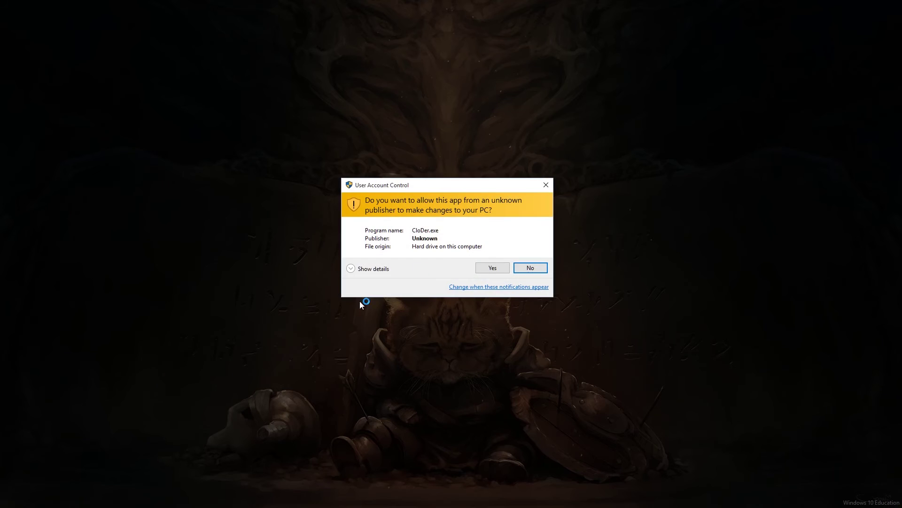
{"action": "left_click", "coordinate": [503, 269]}
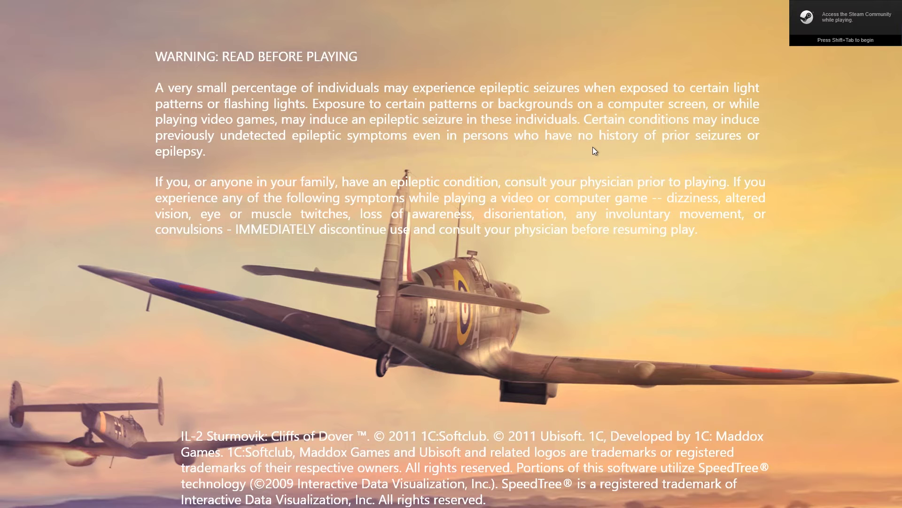
{"action": "left_click", "coordinate": [368, 213]}
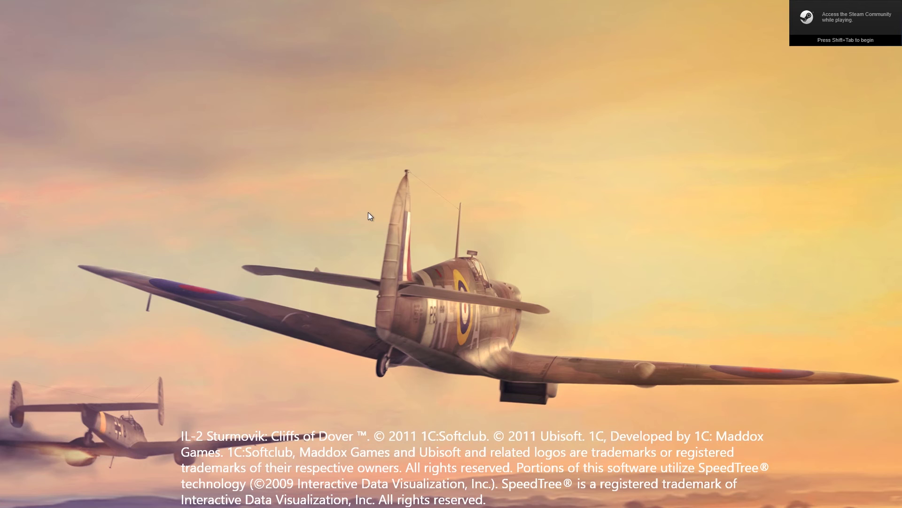
{"action": "left_click", "coordinate": [394, 263]}
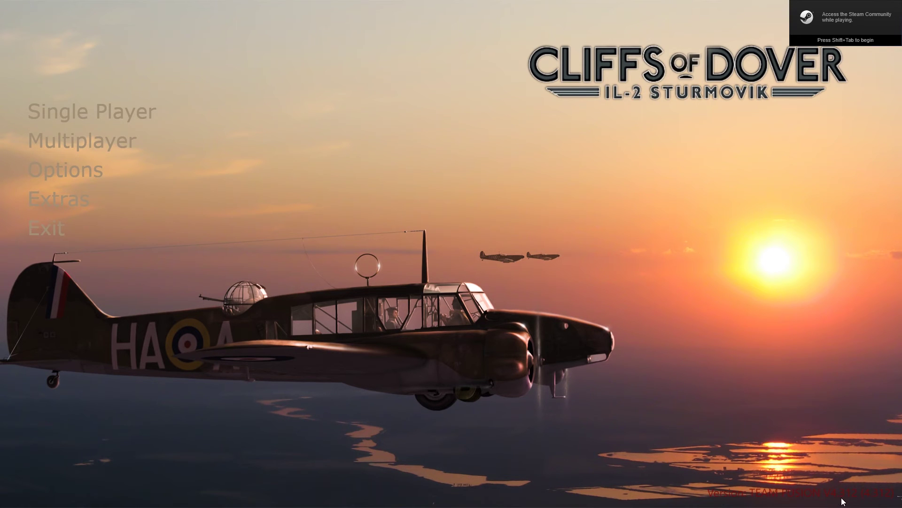
Fly the single-player quick mission 001 - Free Flight - Channel and switch to the external aircraft view
{"action": "left_click", "coordinate": [124, 118]}
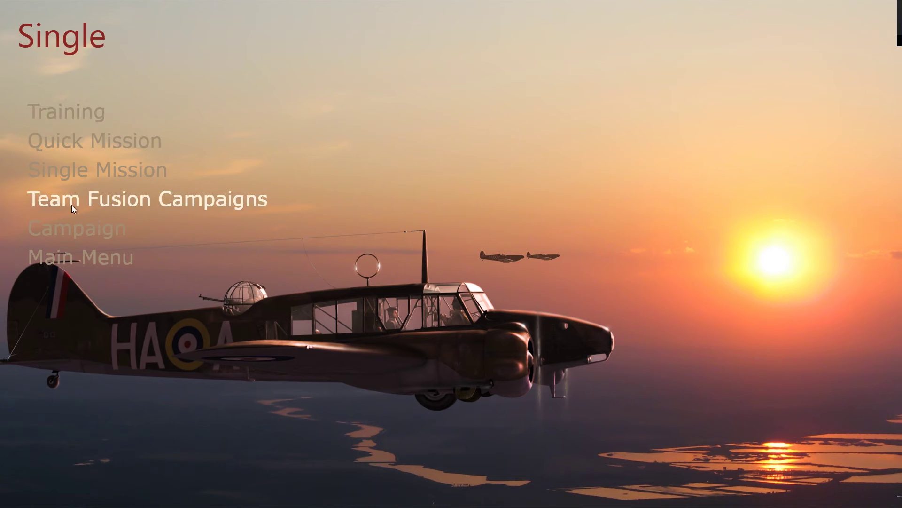
{"action": "left_click", "coordinate": [66, 143]}
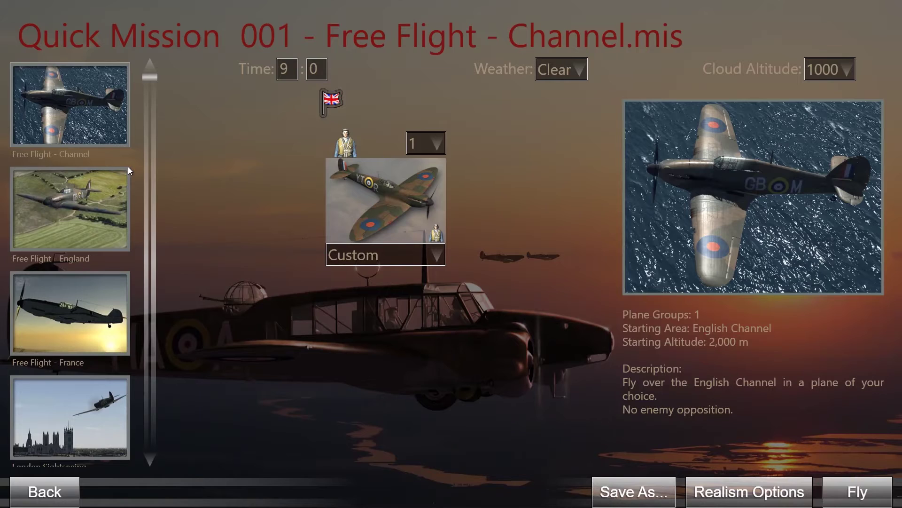
{"action": "left_click", "coordinate": [858, 491]}
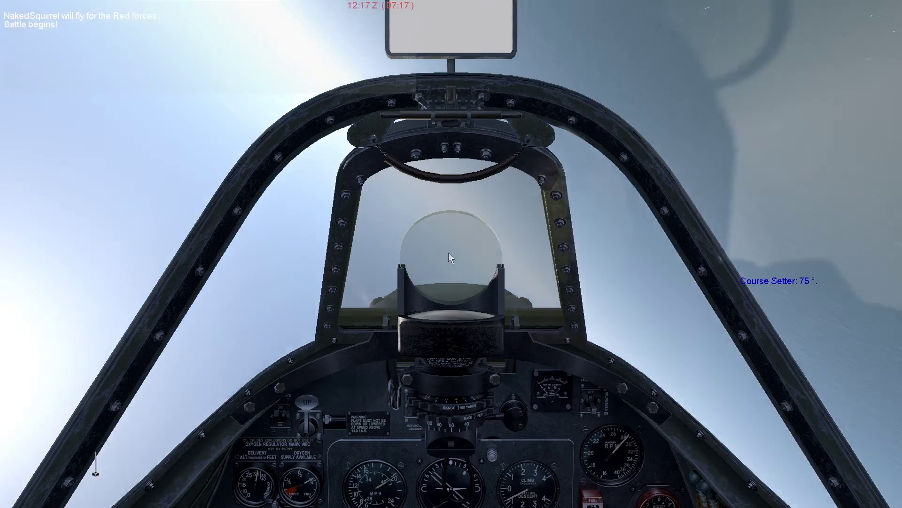
{"action": "key", "text": "F2"}
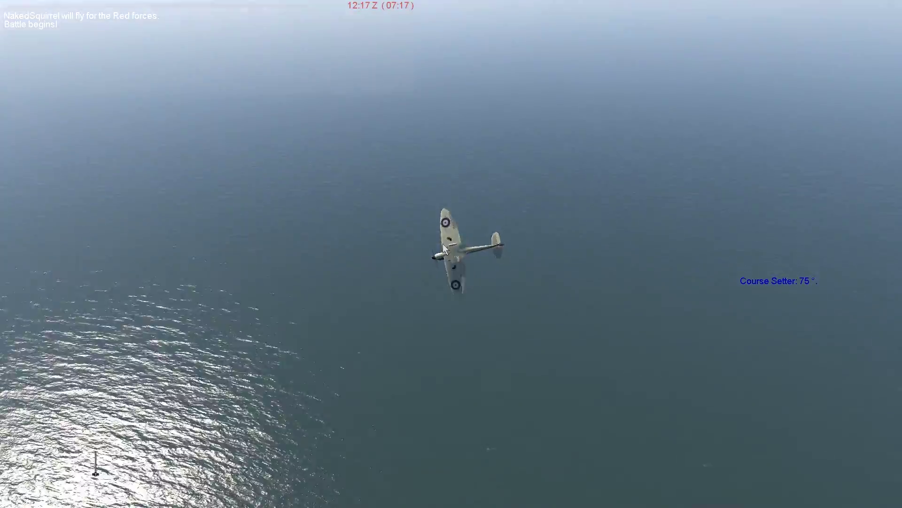
Exit the test flight, return to the main menu and quit the game
{"action": "key", "text": "Escape"}
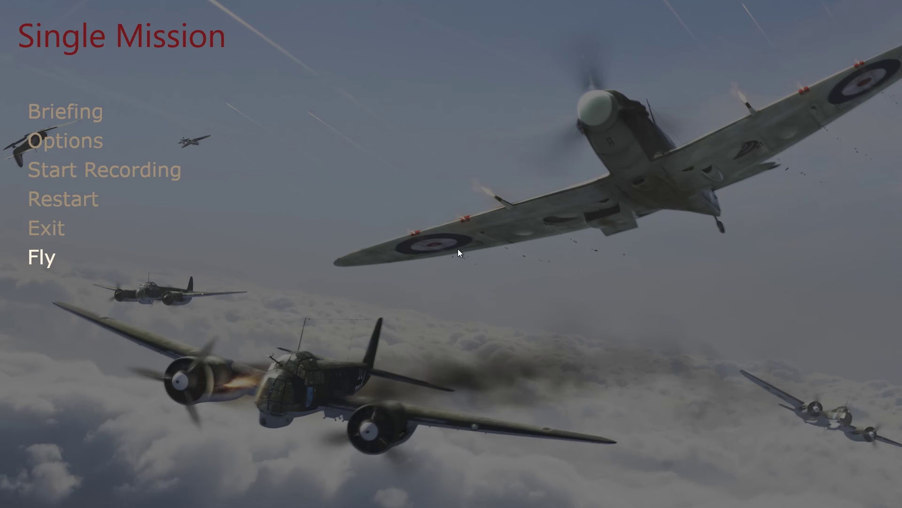
{"action": "left_click", "coordinate": [62, 228]}
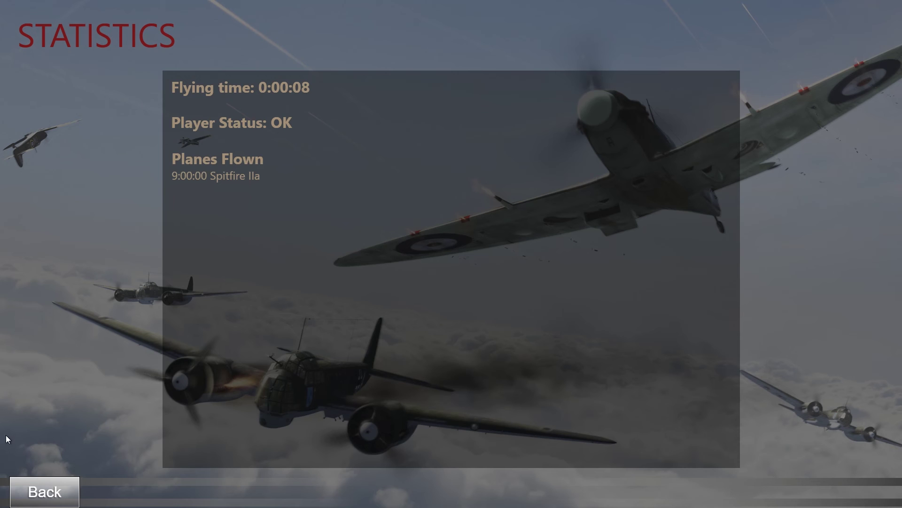
{"action": "left_click", "coordinate": [45, 492]}
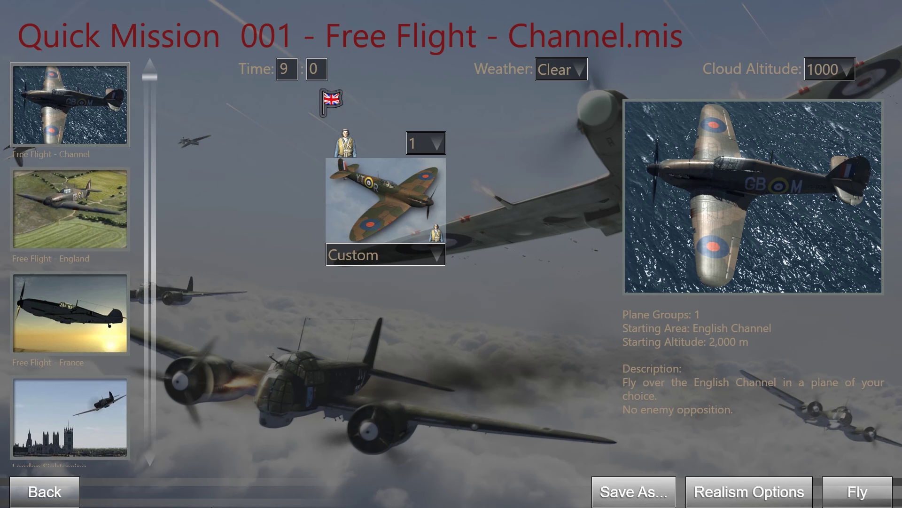
{"action": "left_click", "coordinate": [66, 490]}
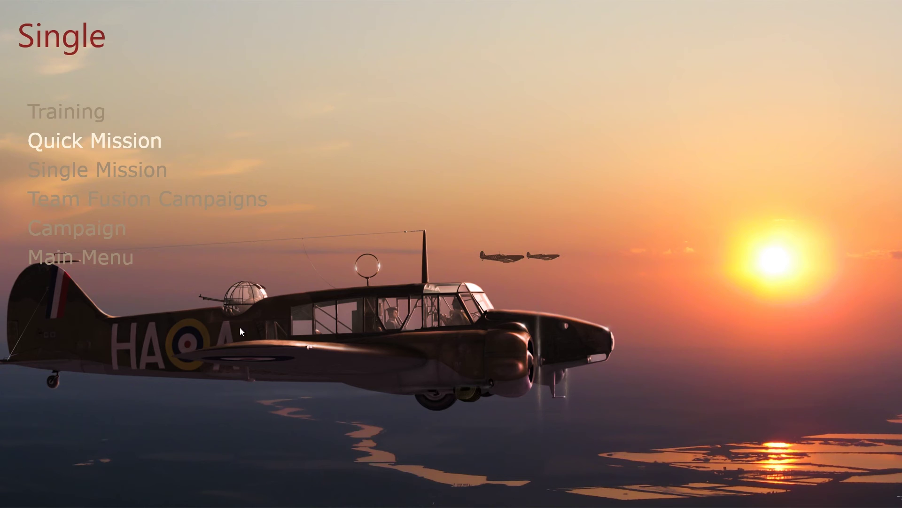
{"action": "left_click", "coordinate": [57, 261]}
{"action": "left_click", "coordinate": [59, 231]}
{"action": "left_click", "coordinate": [503, 285]}
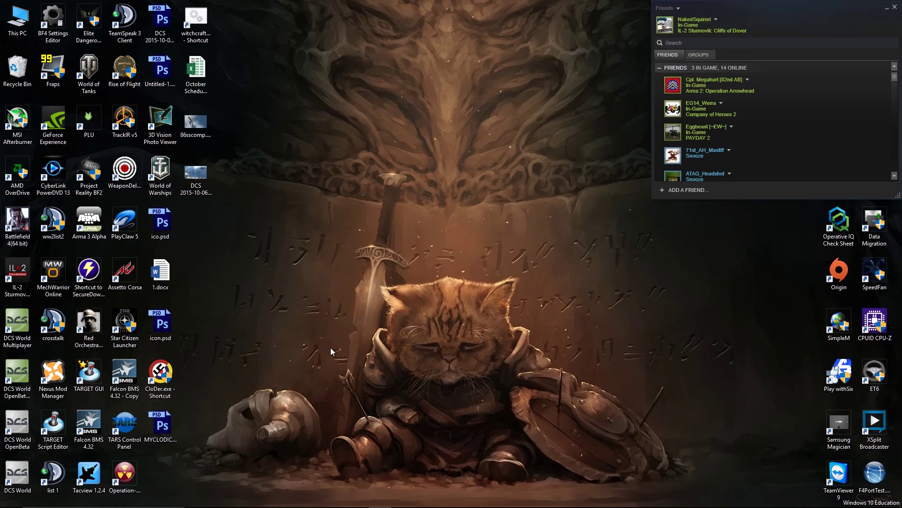
Open the IL-2 Sturmovik Cliffs of Dover game folder in File Explorer using its copied path and enlarge the window
{"action": "left_click", "coordinate": [242, 499]}
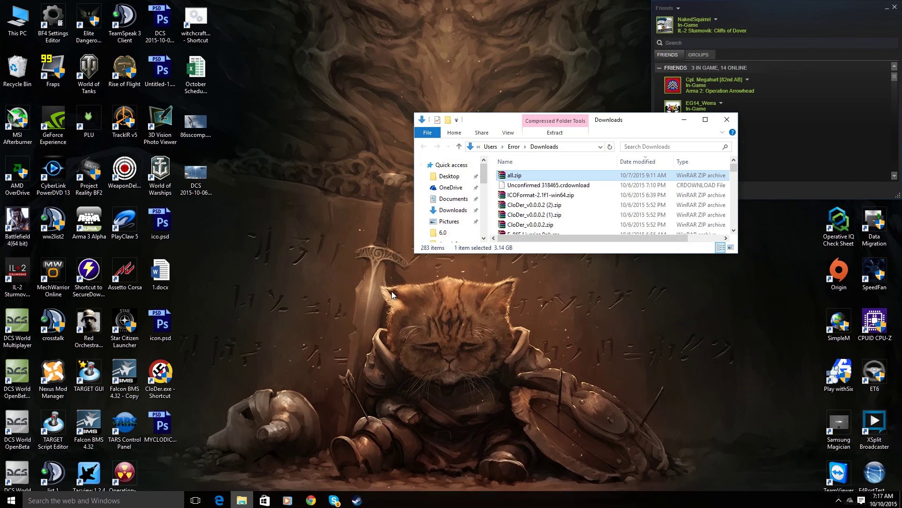
{"action": "left_click", "coordinate": [573, 147]}
{"action": "left_click", "coordinate": [573, 147]}
{"action": "key", "text": "ctrl+a"}
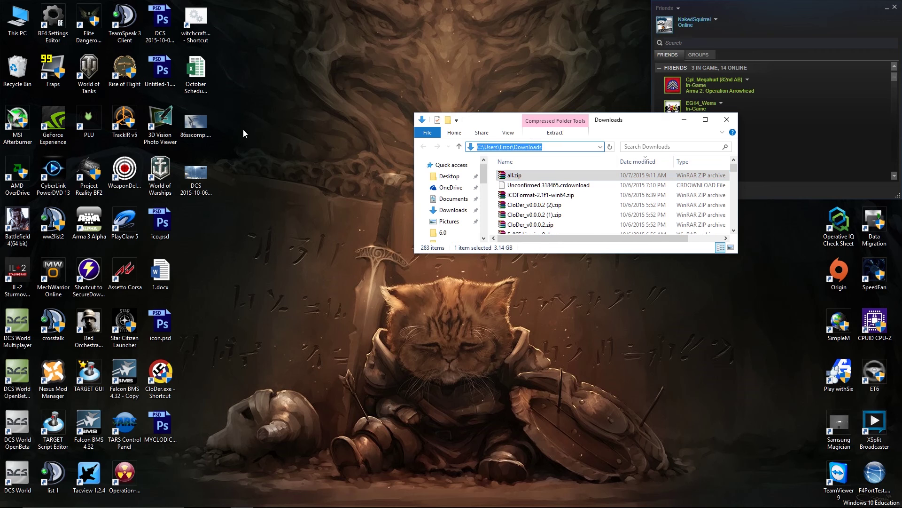
{"action": "key", "text": "ctrl+v"}
{"action": "key", "text": "Return"}
{"action": "left_click_drag", "start_coordinate": [606, 122], "coordinate": [348, 40]}
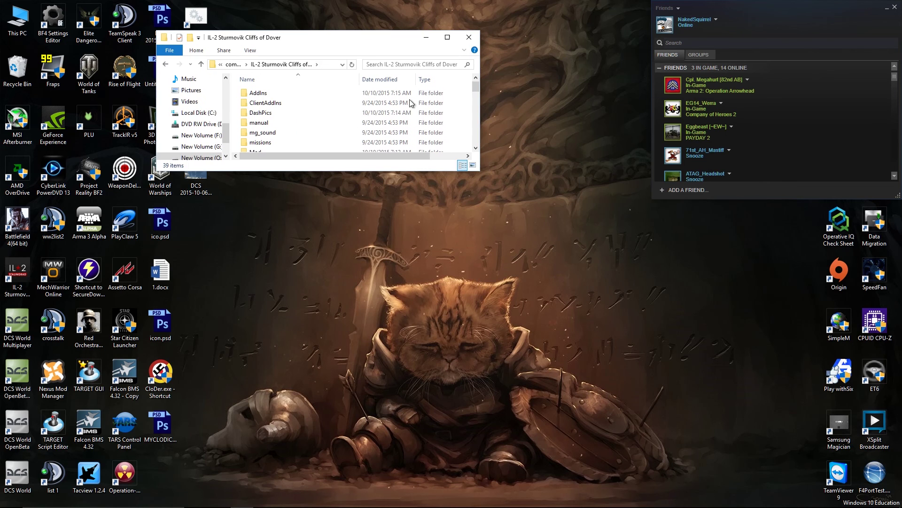
{"action": "left_click_drag", "start_coordinate": [479, 172], "coordinate": [799, 398]}
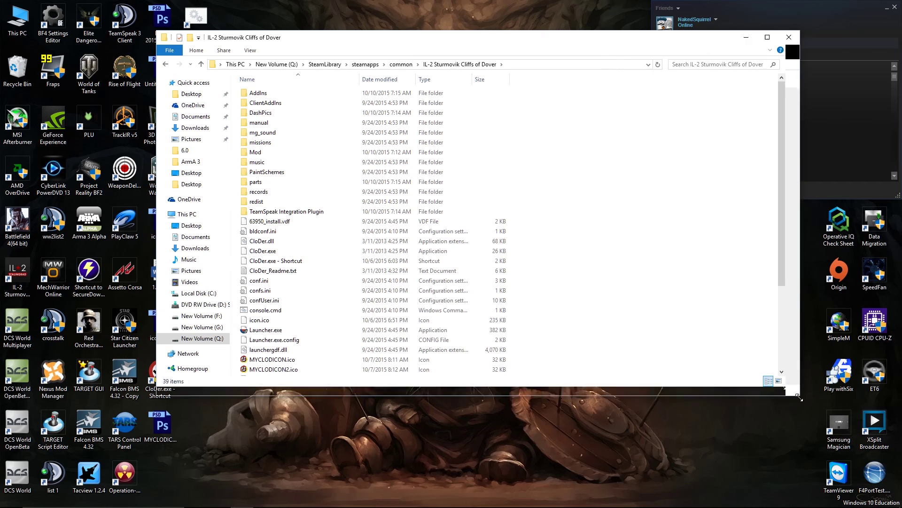
Open the parts\core\GUI subfolder of the game folder
{"action": "left_click", "coordinate": [285, 181]}
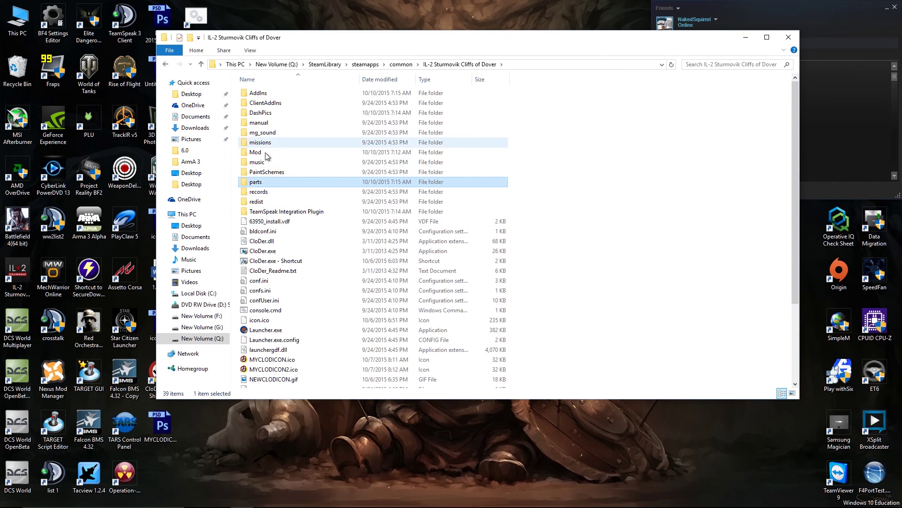
{"action": "double_click", "coordinate": [260, 183]}
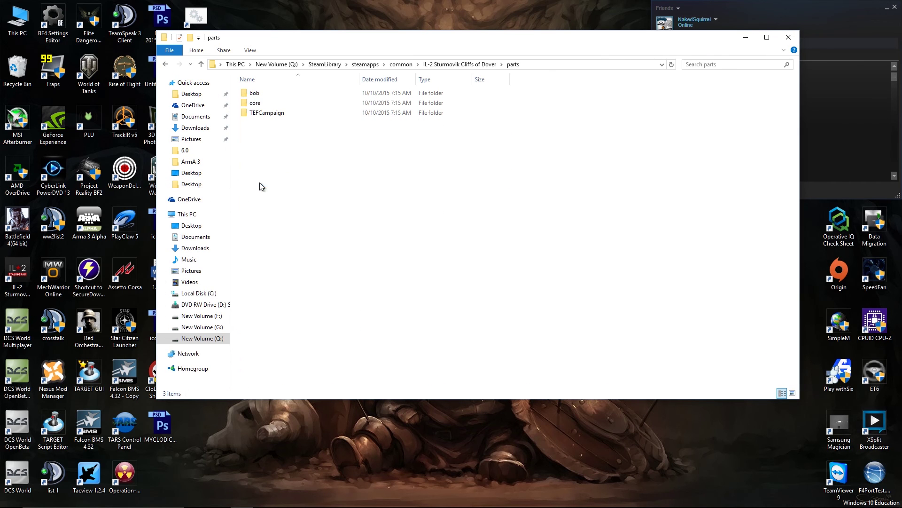
{"action": "double_click", "coordinate": [260, 104]}
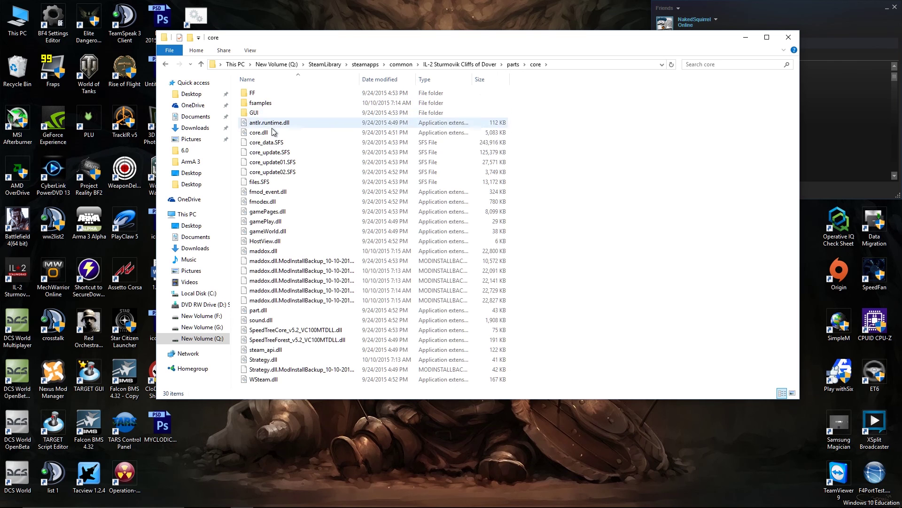
{"action": "double_click", "coordinate": [270, 112]}
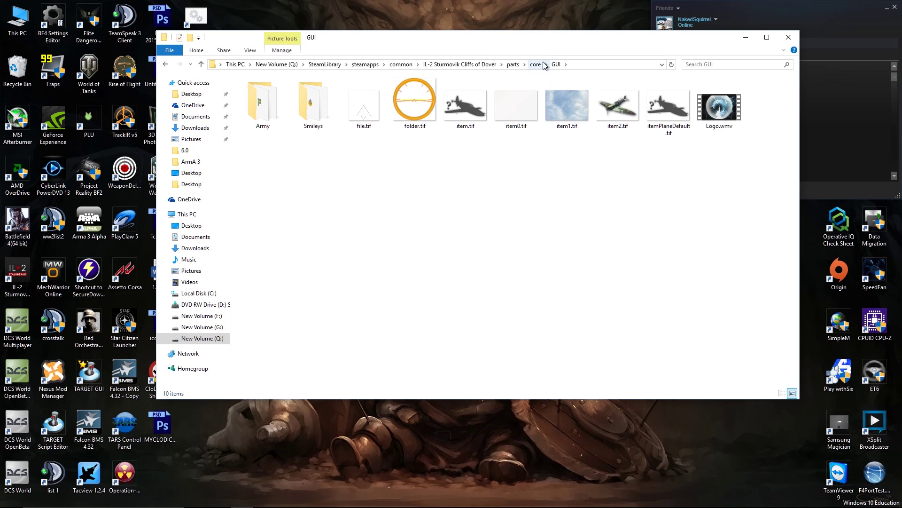
Rename Logo.wmv in the GUI folder as IDONTWANTOSEEETHISANYMORE.wmv
{"action": "right_click", "coordinate": [720, 123]}
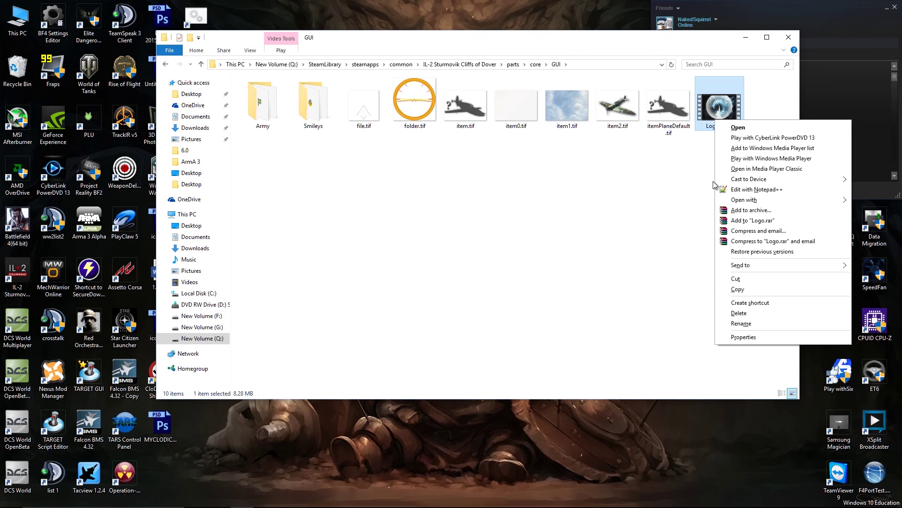
{"action": "left_click", "coordinate": [741, 325]}
{"action": "type", "text": "IDONTWANTOSEEETHISANYMORE.wmv"}
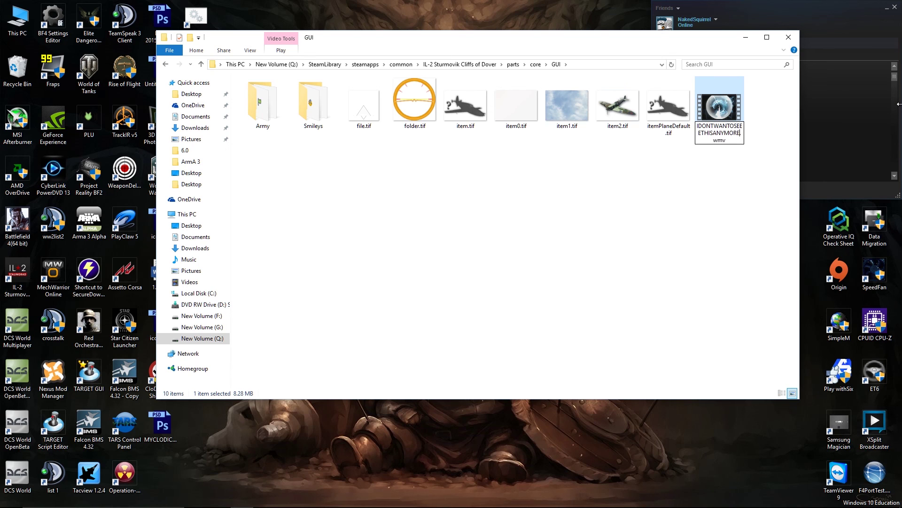
{"action": "key", "text": "Return"}
Test-launch the game from the CloDer.exe desktop shortcut, skipping the startup warning screens, and quit it from the main menu
{"action": "left_click_drag", "start_coordinate": [693, 40], "coordinate": [766, 39]}
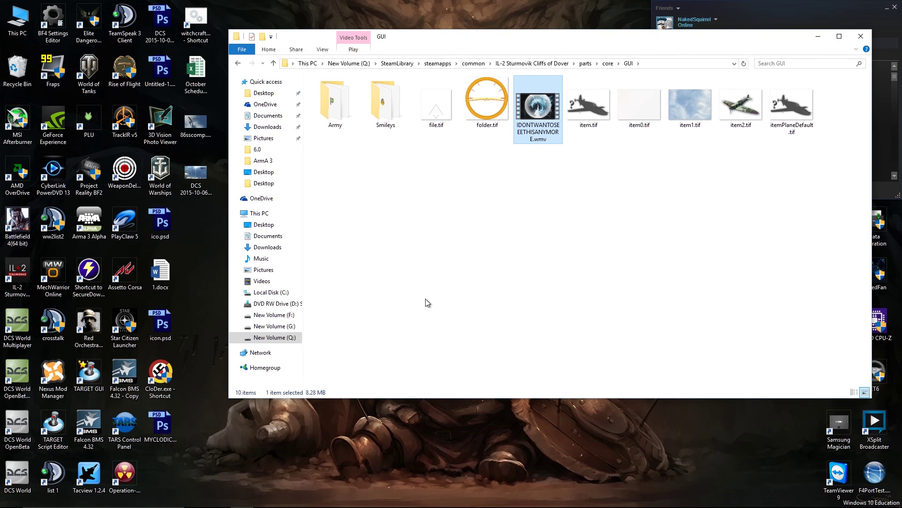
{"action": "double_click", "coordinate": [154, 381]}
{"action": "left_click", "coordinate": [493, 269]}
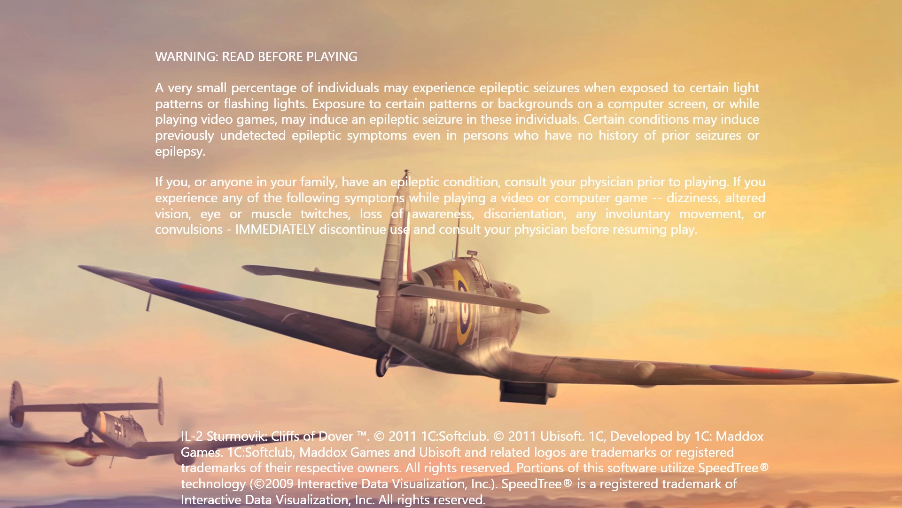
{"action": "left_click", "coordinate": [459, 252]}
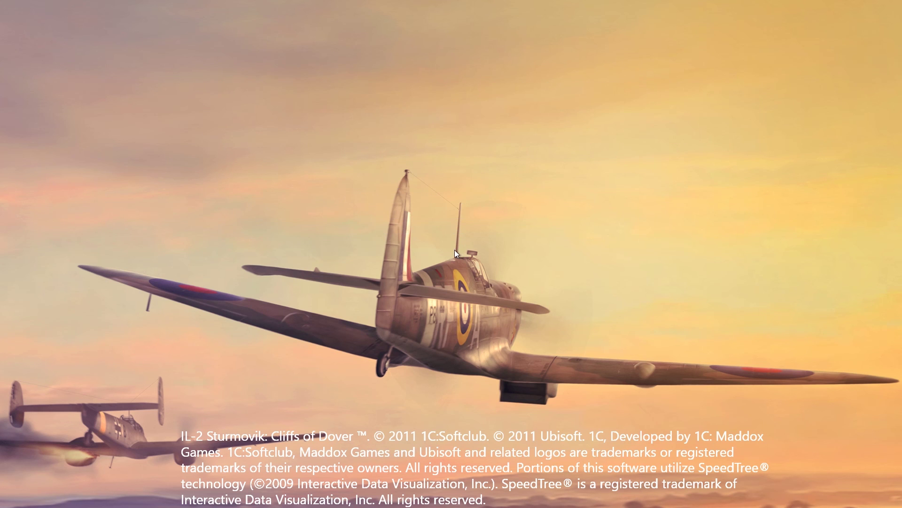
{"action": "left_click", "coordinate": [454, 249]}
{"action": "left_click", "coordinate": [48, 229]}
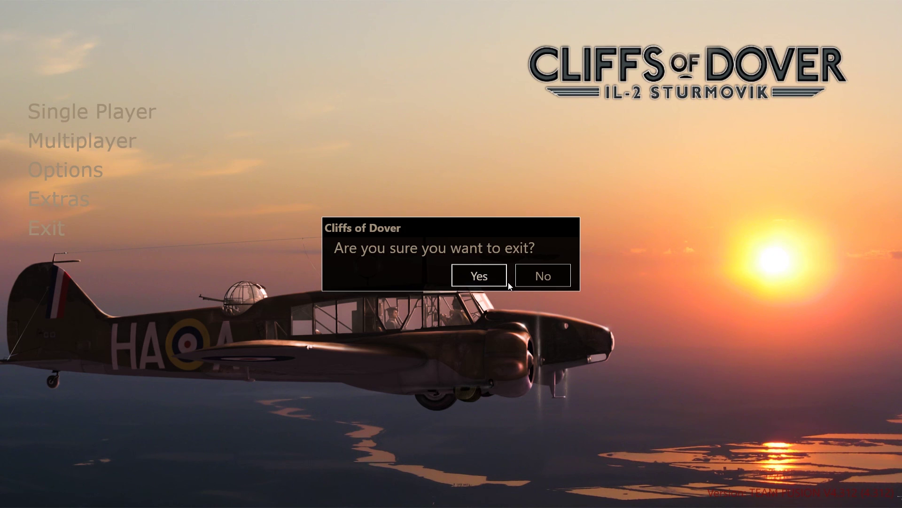
{"action": "left_click", "coordinate": [484, 276]}
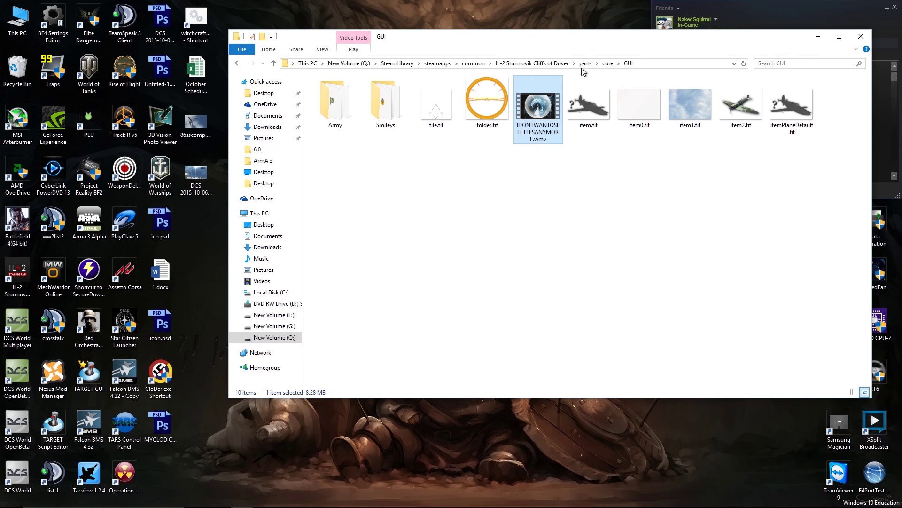
Reposition the GUI folder window lower on the desktop and narrow it to about half its width, uncovering the desktop
{"action": "left_click_drag", "start_coordinate": [451, 40], "coordinate": [232, 14]}
{"action": "left_click_drag", "start_coordinate": [454, 16], "coordinate": [674, 101]}
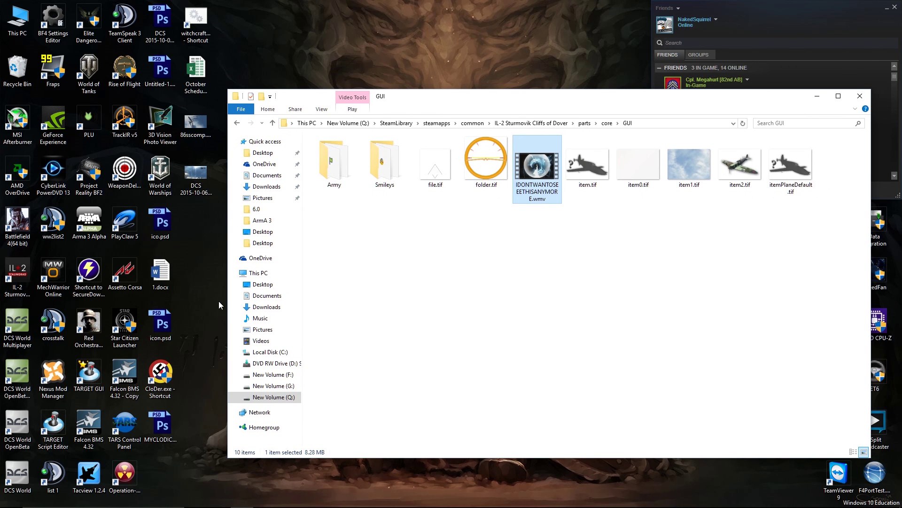
{"action": "left_click_drag", "start_coordinate": [228, 301], "coordinate": [496, 298]}
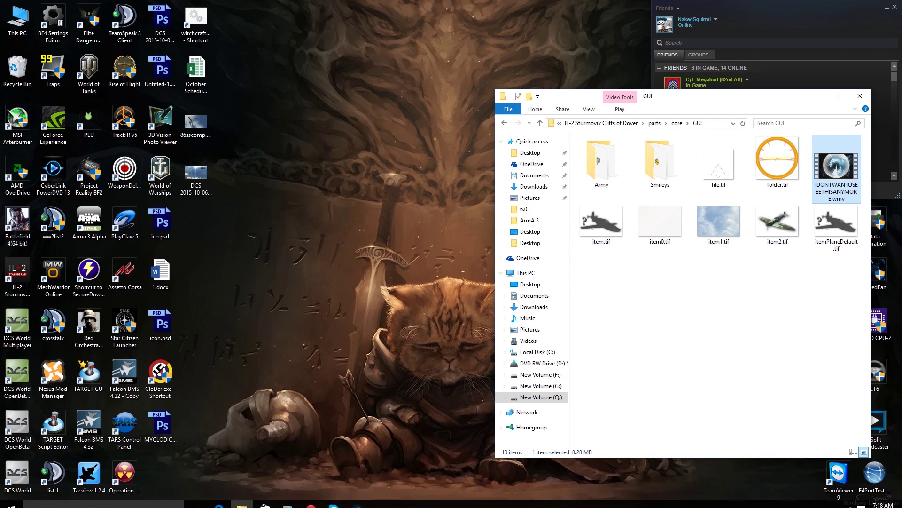
{"action": "mouse_move", "coordinate": [333, 500]}
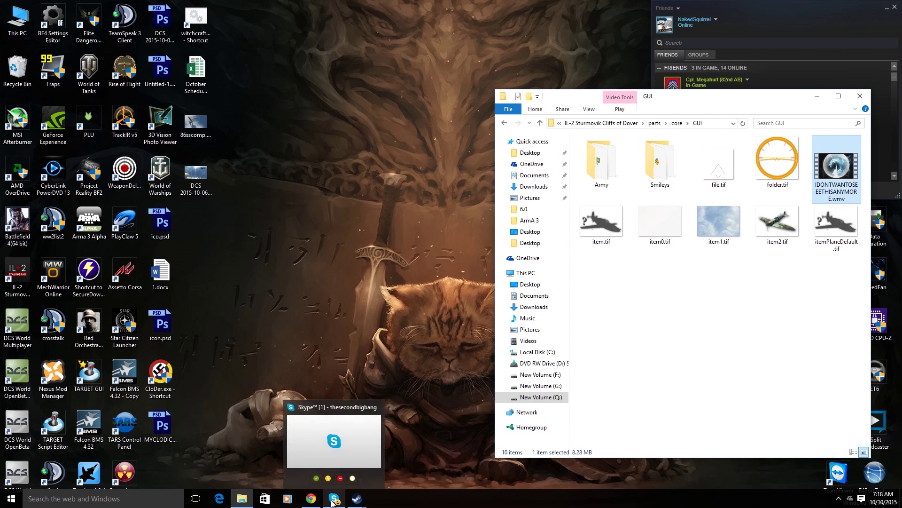